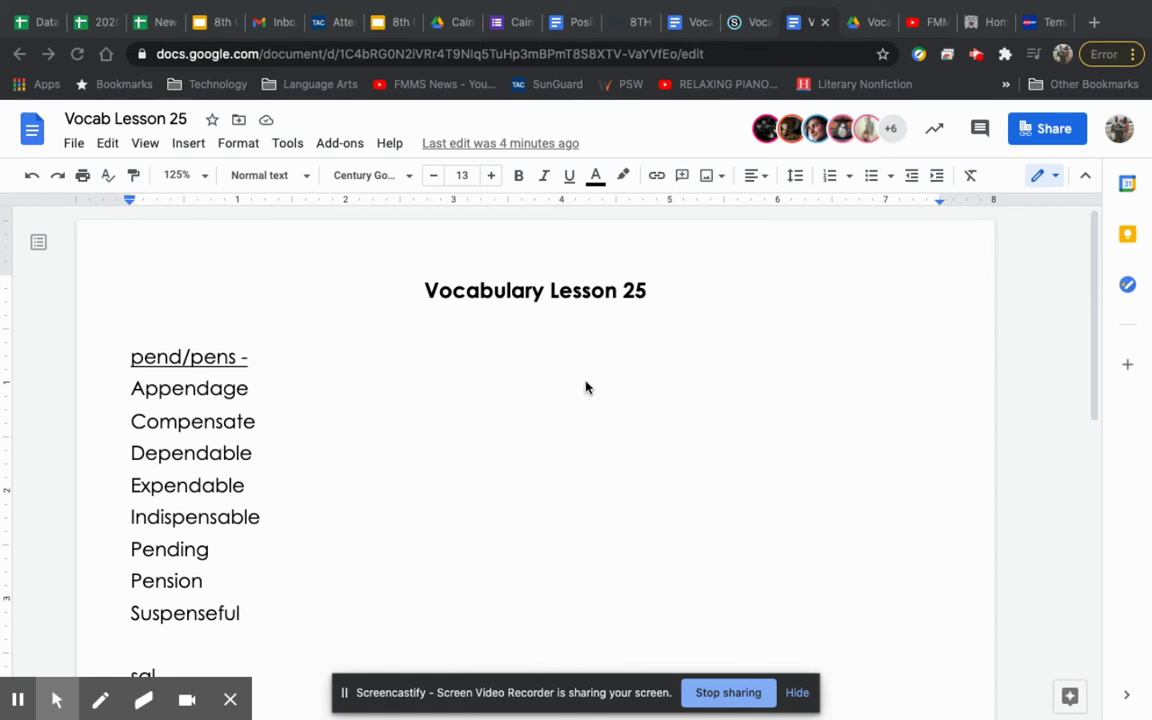
Complete the pend/pens heading by typing 'hang or weigh or pay' after the dash.
scroll(473, 522, "down", 3)
scroll(473, 522, "up", 3)
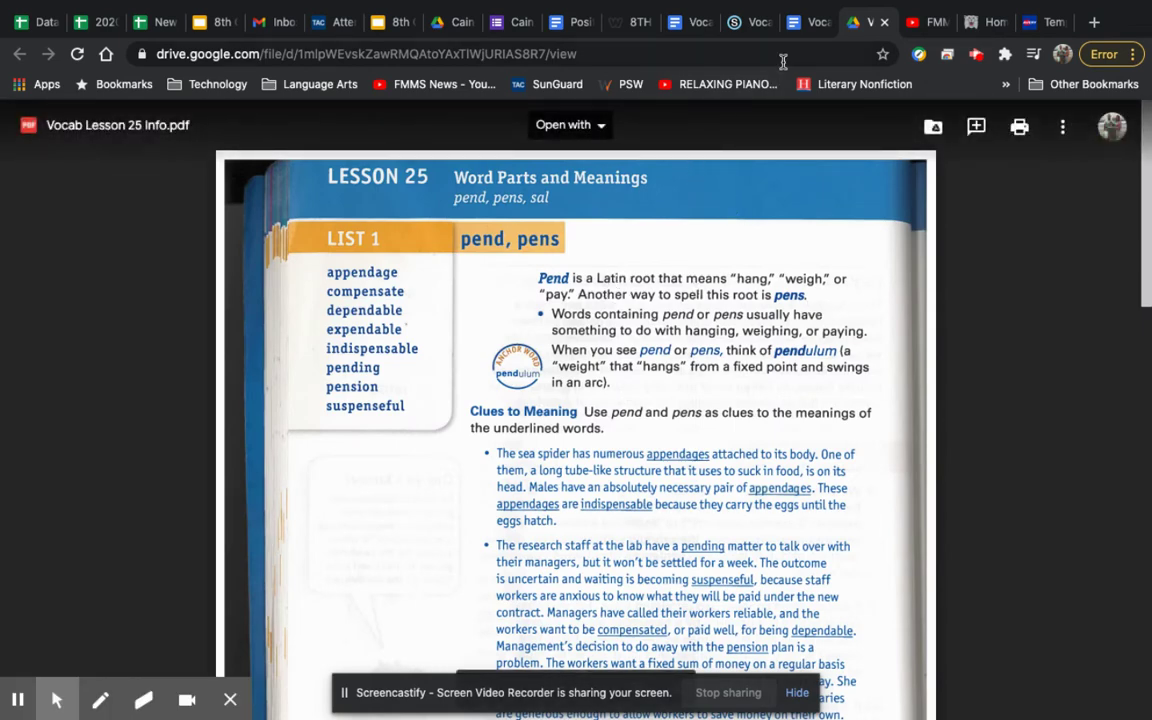
left_click(805, 22)
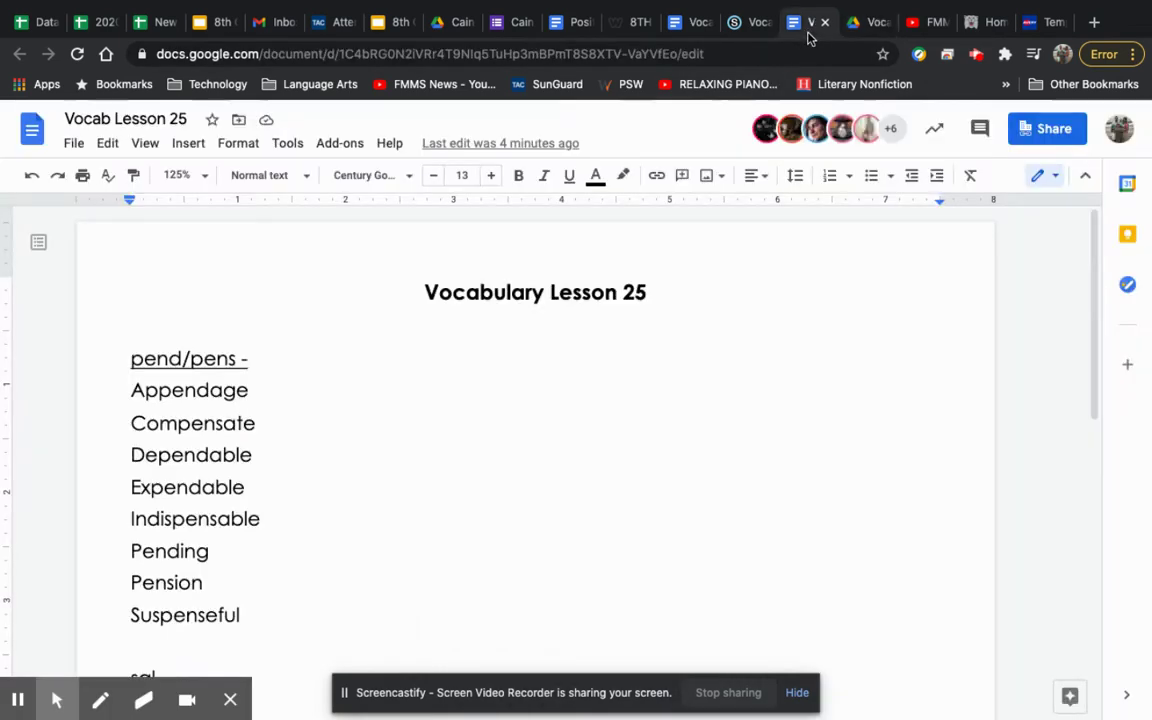
left_click(288, 359)
type("hang or ")
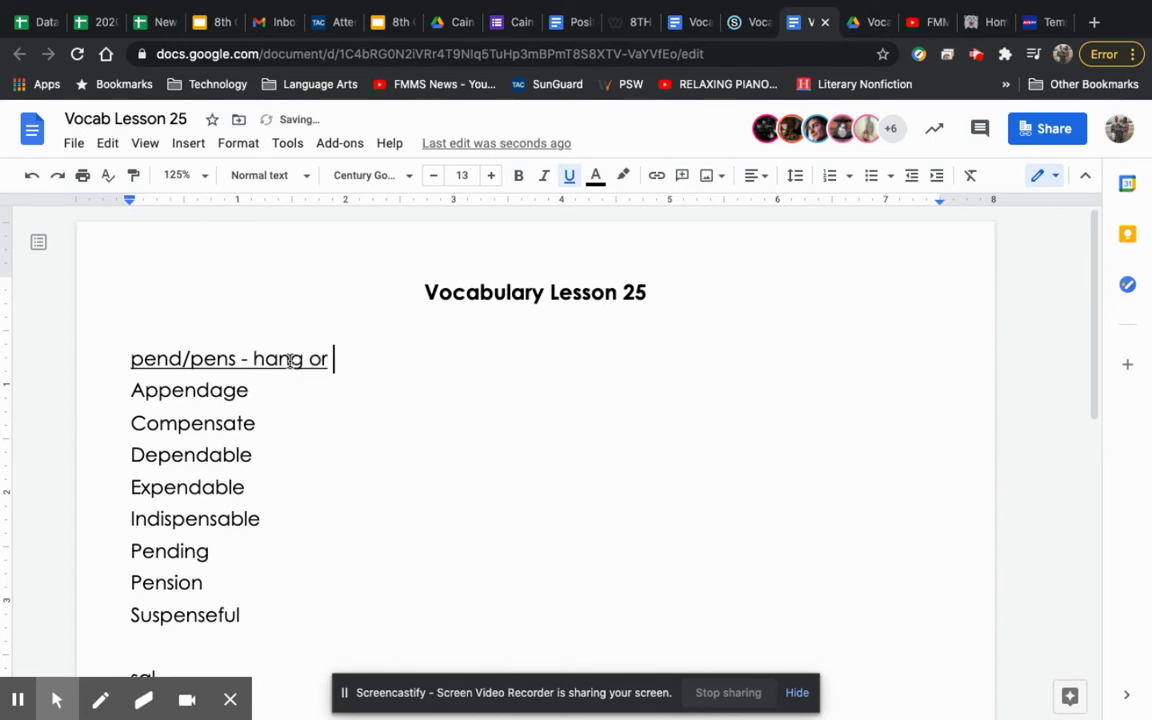
type("weigh or pay")
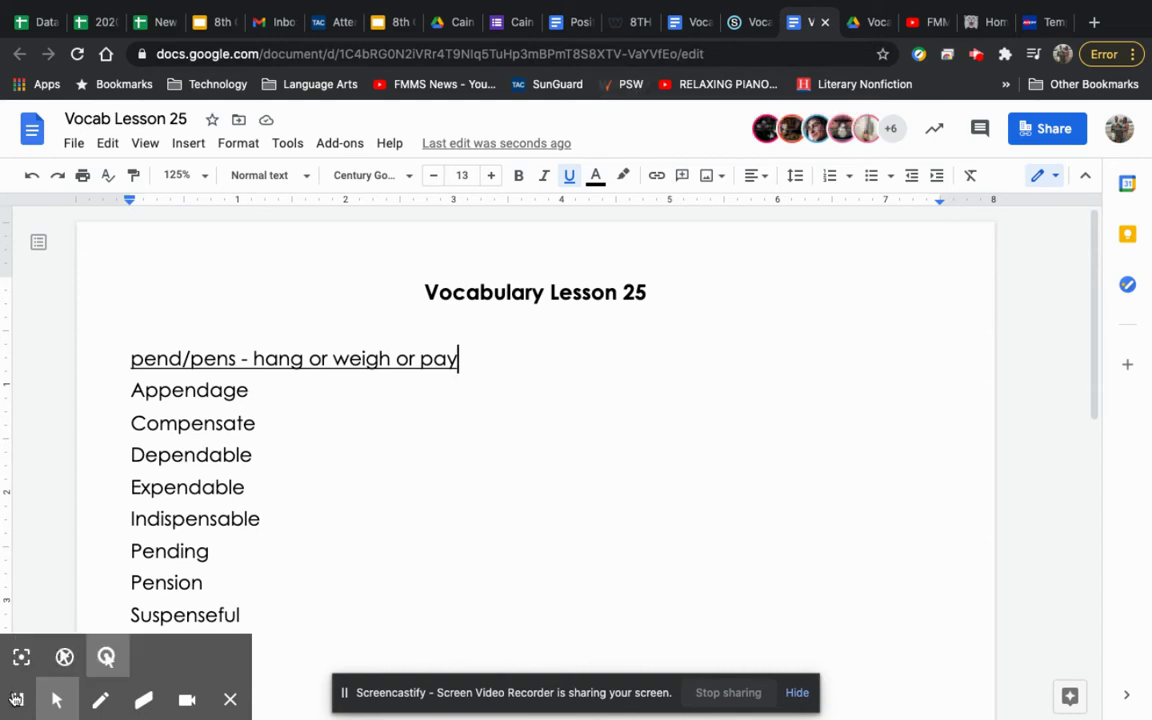
left_click(17, 700)
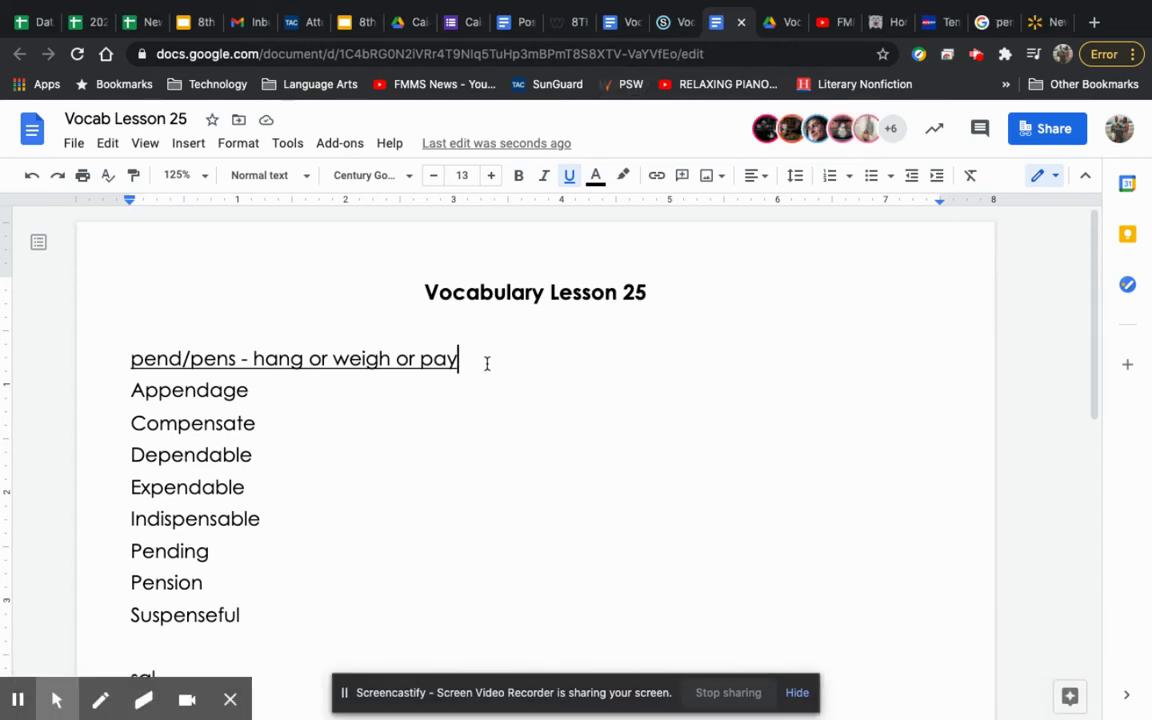
Paste the Newton's cradle picture beside the pend/pens heading and shrink it to a small size.
right_click(488, 366)
left_click(524, 355)
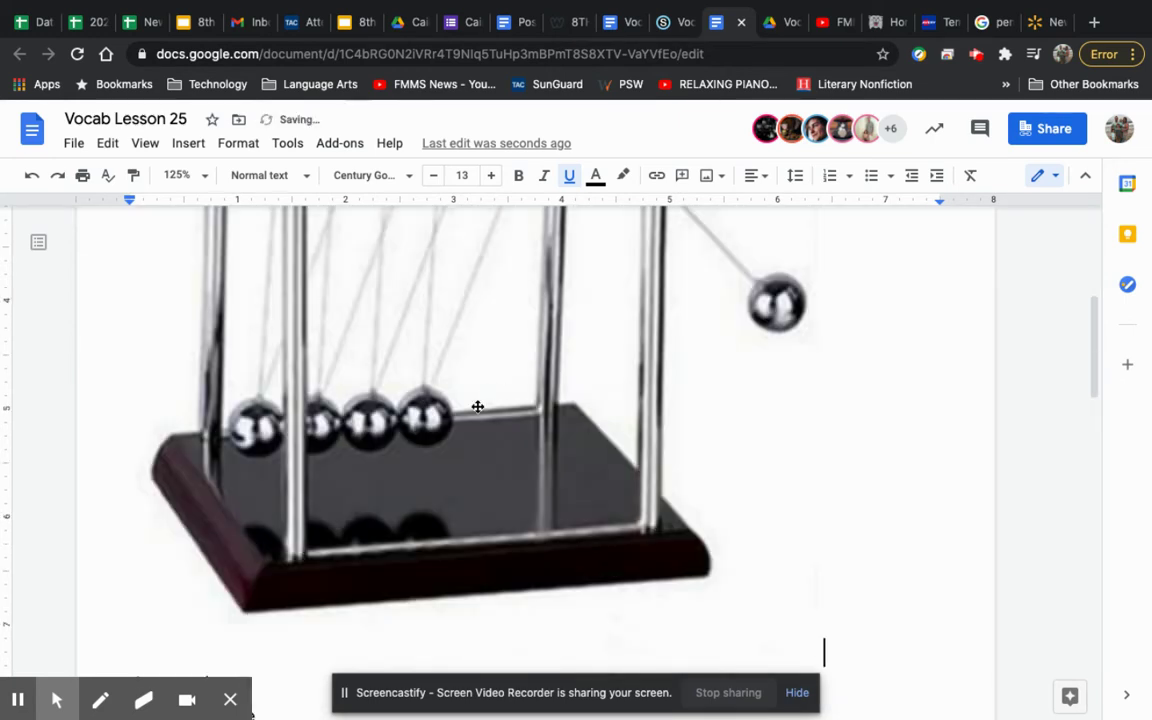
left_click(476, 406)
scroll(476, 406, "down", 3)
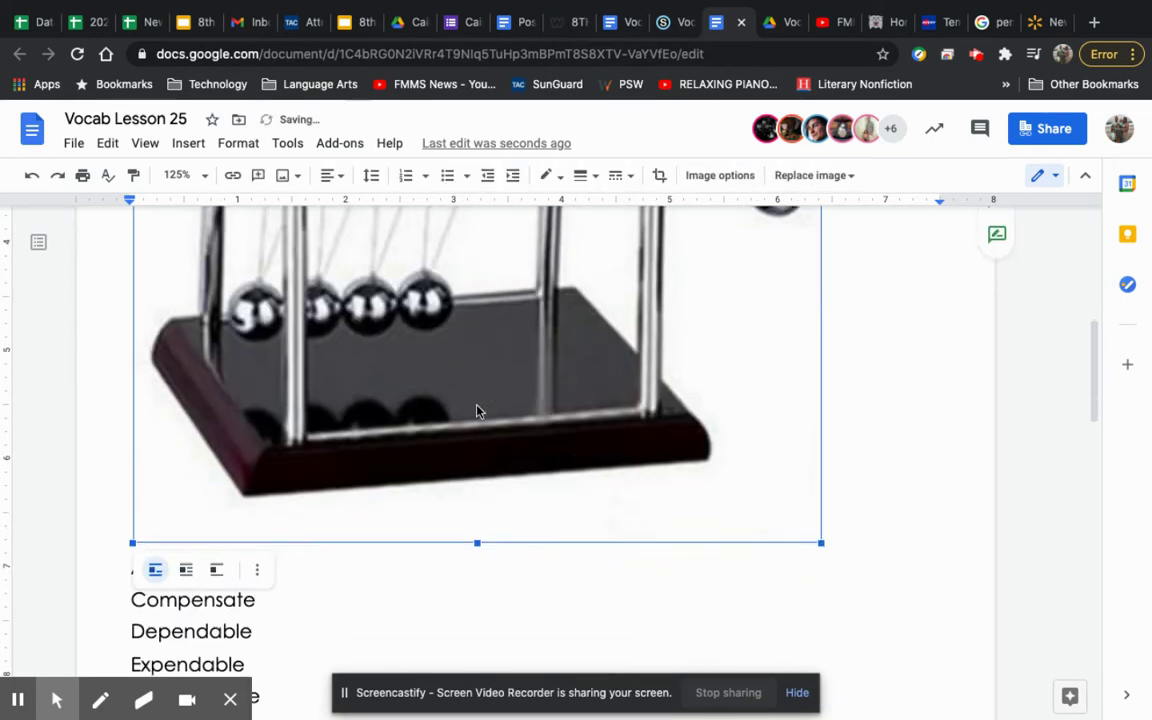
left_click_drag(821, 517, 413, 240)
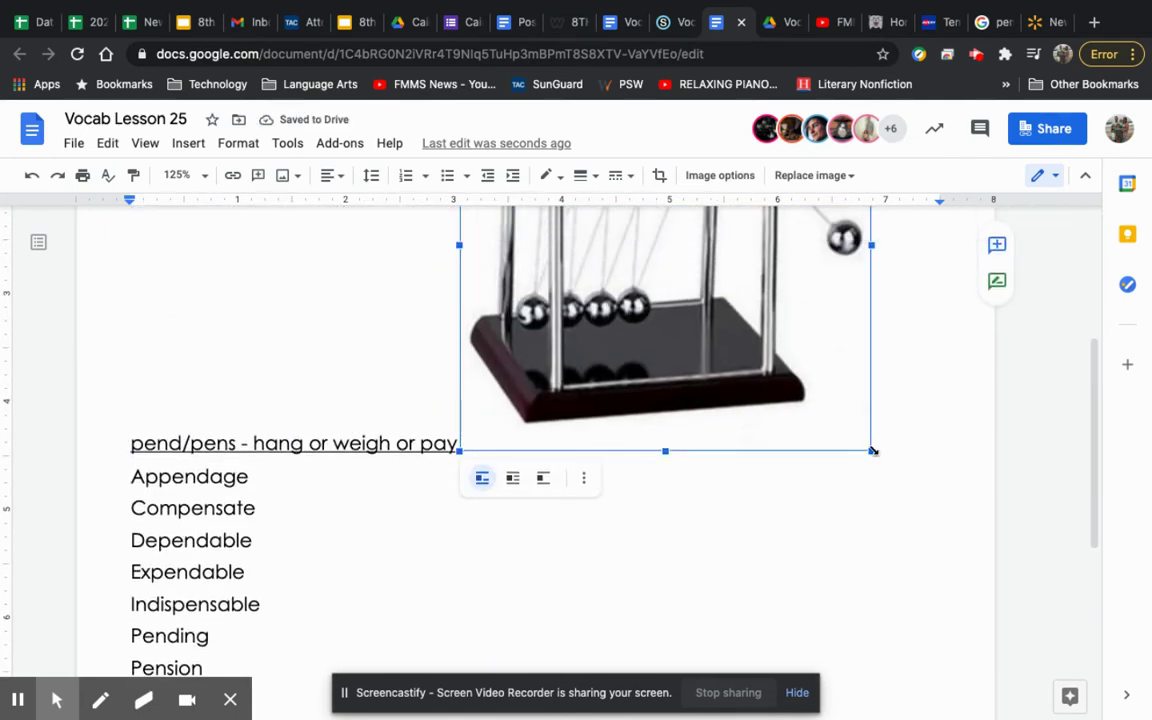
left_click_drag(872, 451, 638, 267)
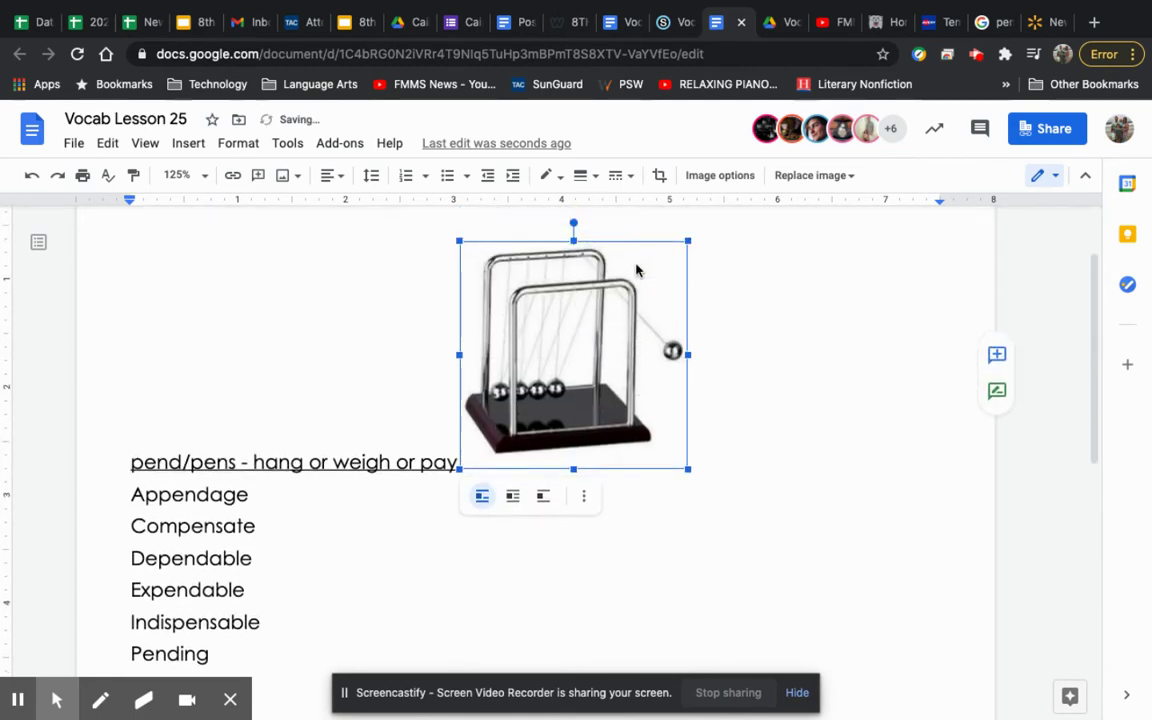
scroll(636, 270, "up", 1)
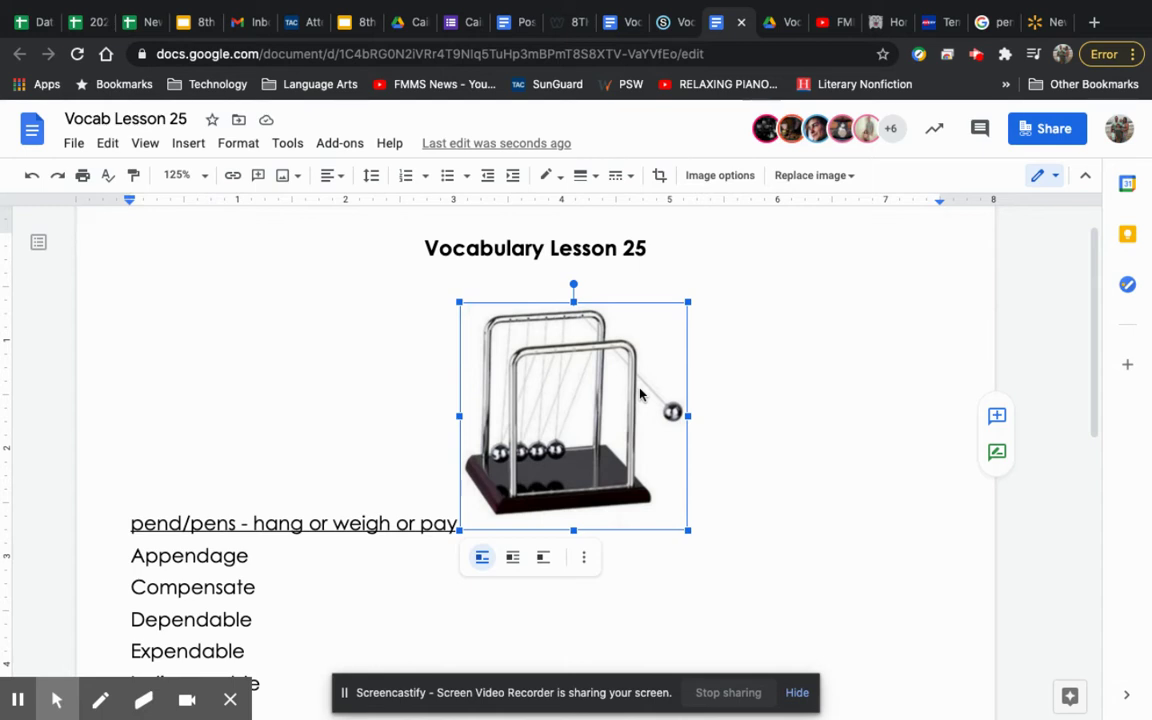
left_click(18, 700)
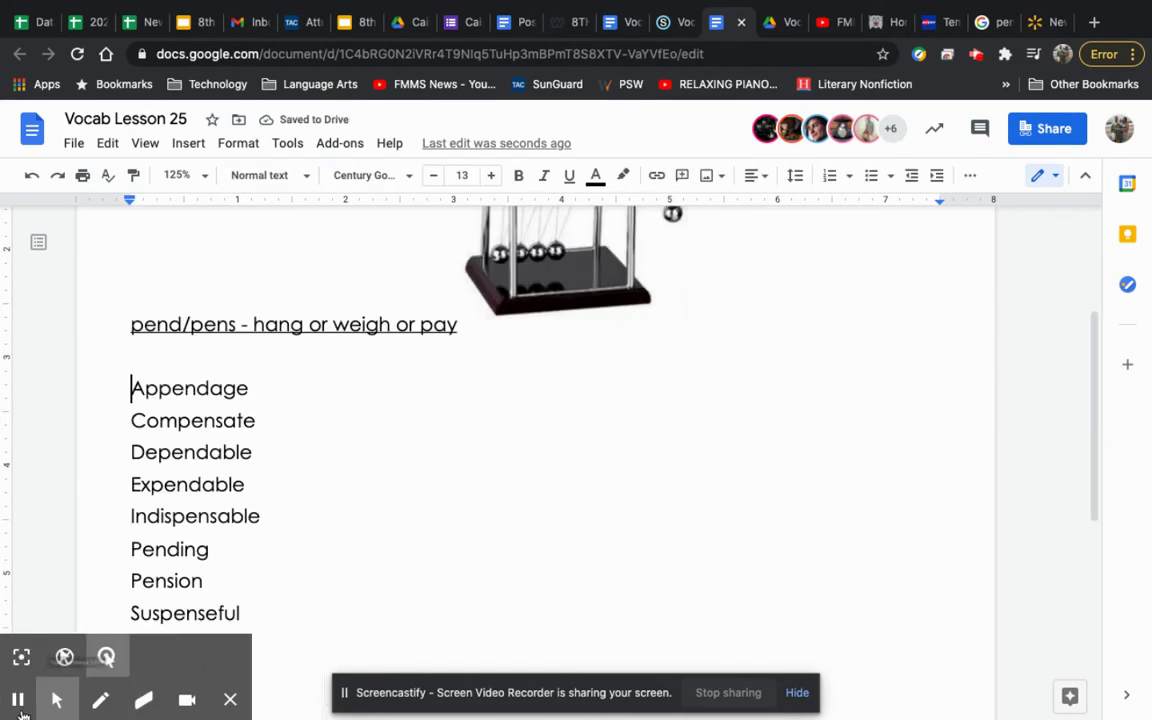
left_click(785, 24)
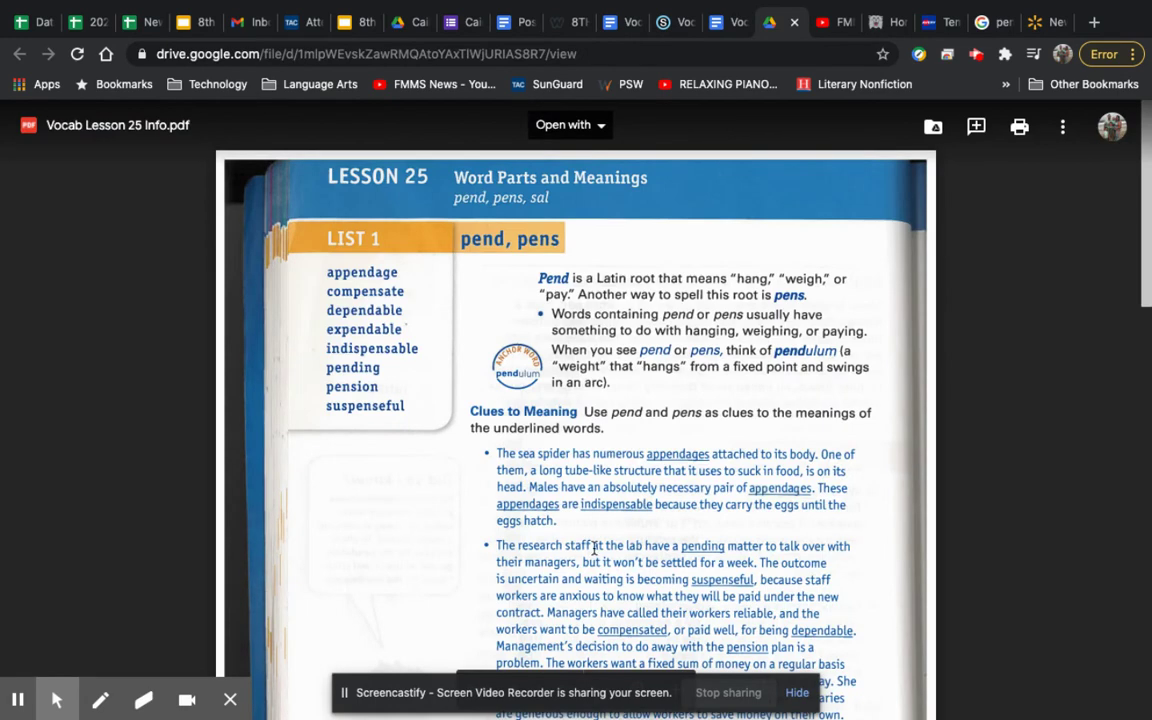
scroll(594, 549, "down", 2)
scroll(600, 480, "up", 1)
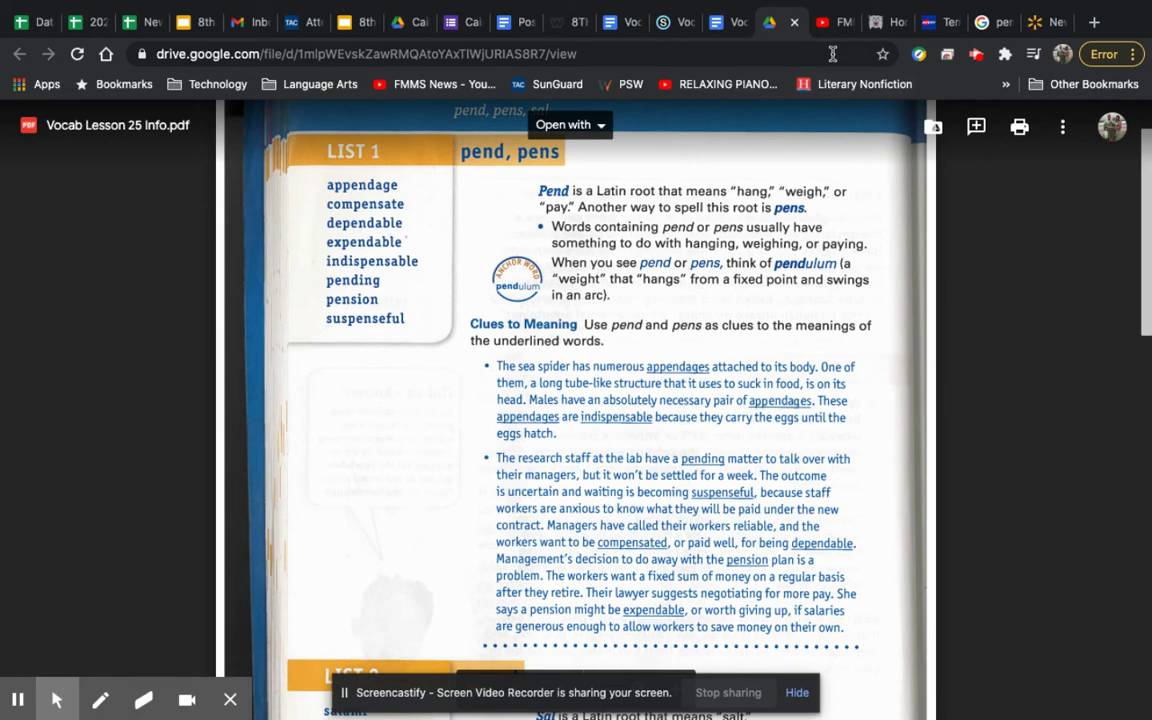
left_click(727, 24)
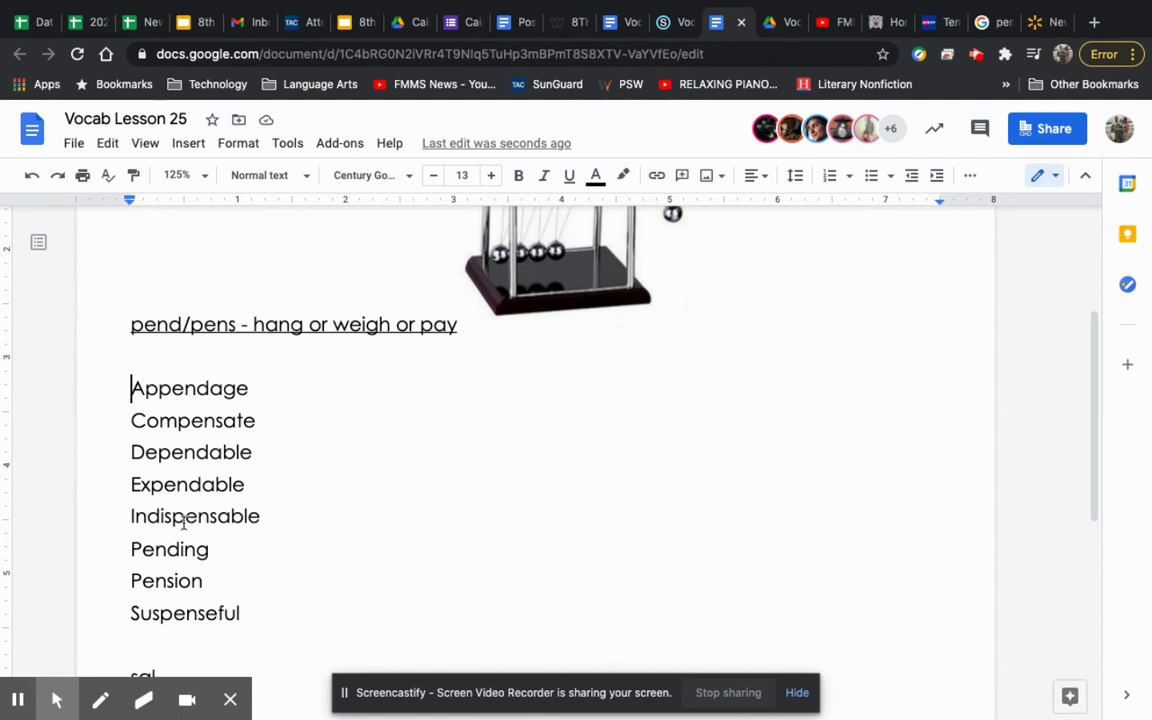
Define Appendage as 'something attached to or hanging from something larger', fixing typos.
left_click(268, 388)
type(": somethi")
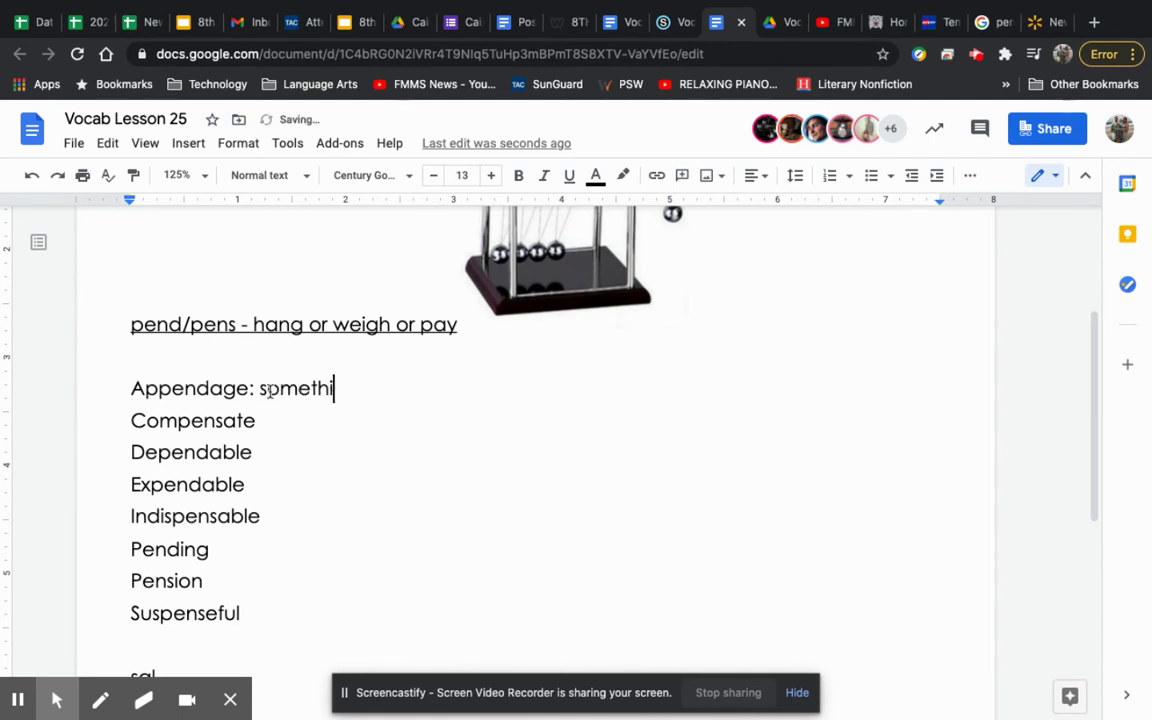
type("ng attatched to or hanging fom")
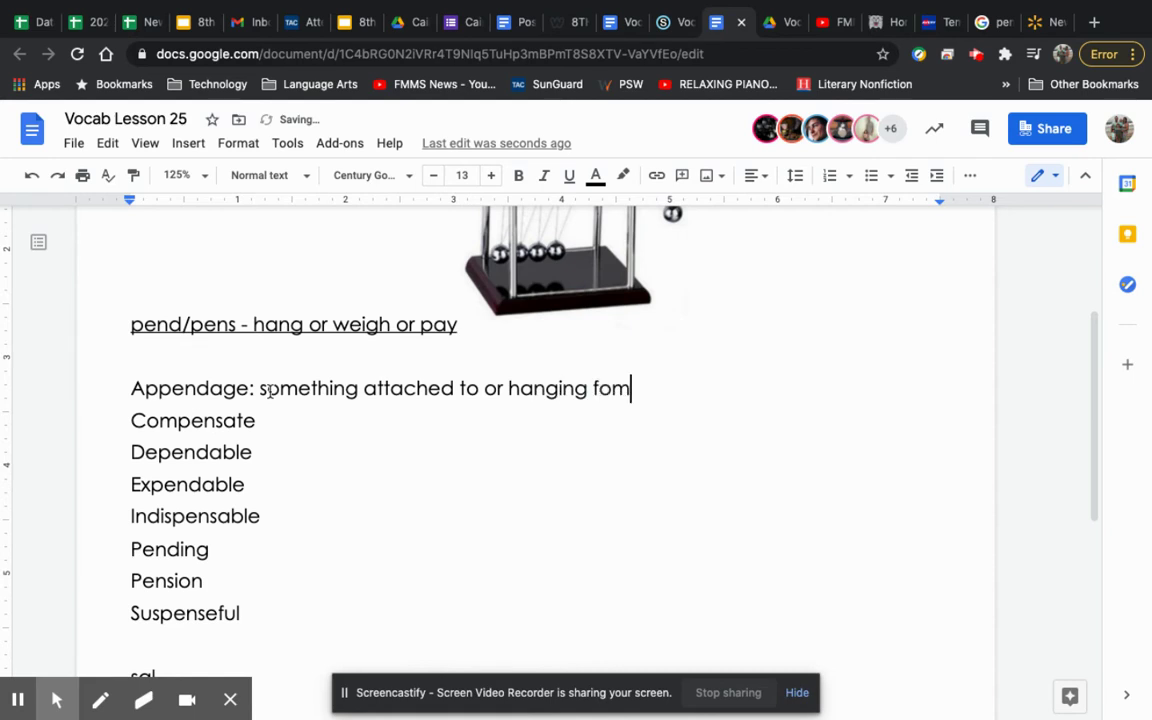
key("BackSpace")
key("BackSpace")
type("rmo")
key("BackSpace")
key("BackSpace")
key("BackSpace")
type("rom something larger")
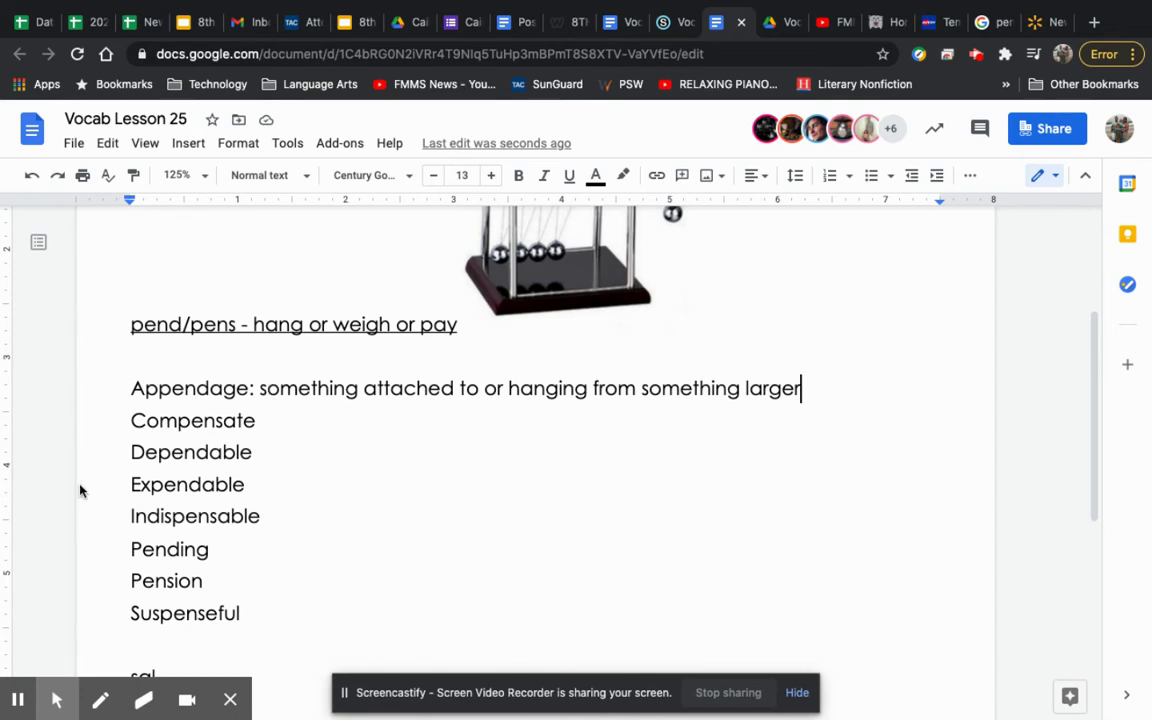
left_click(18, 699)
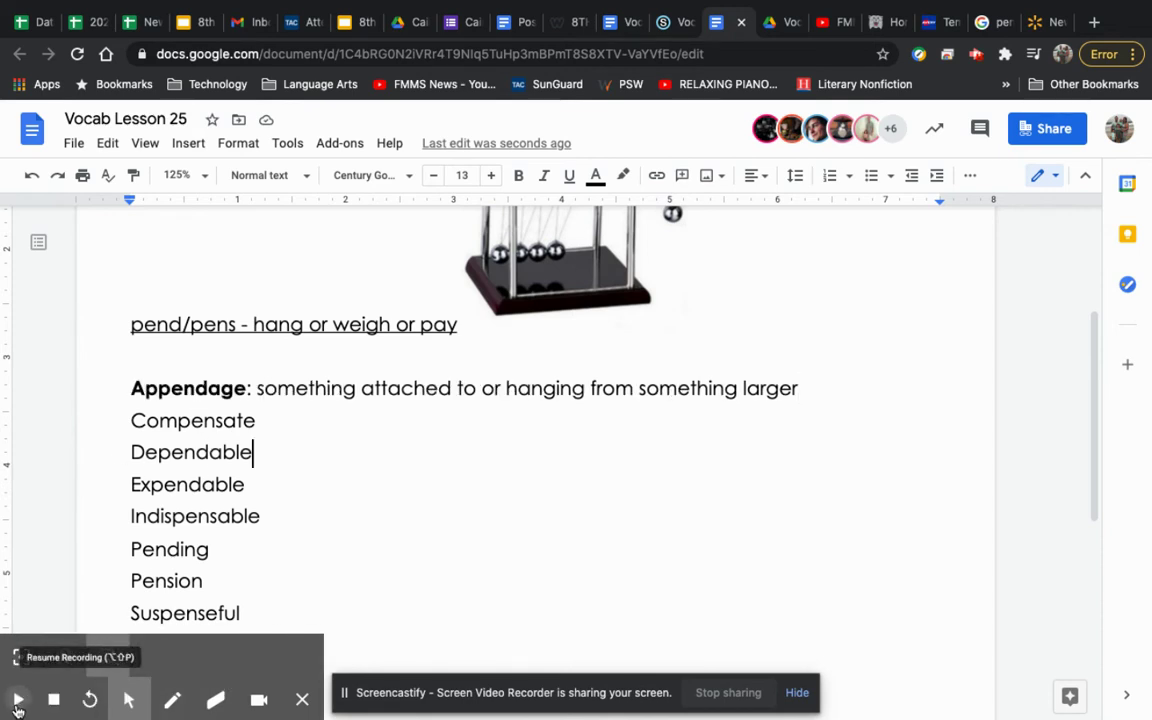
left_click(18, 700)
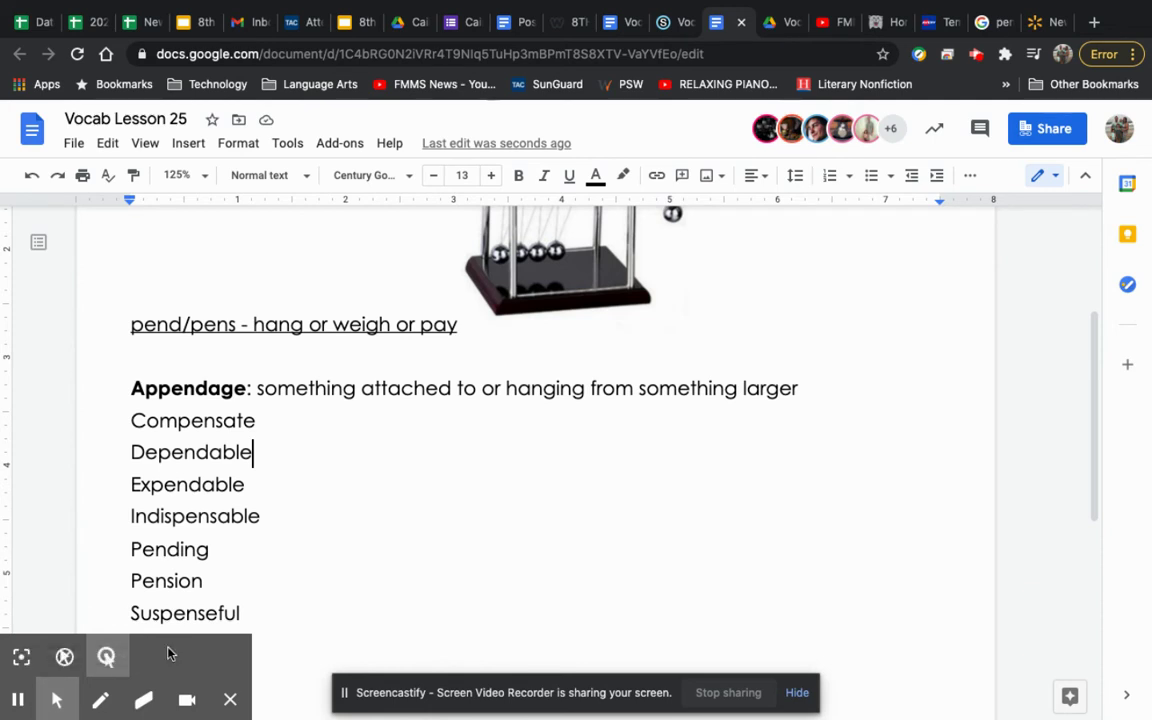
Define Indispensable as 'absolutely necessary or absolutely worth paying for; required'.
left_click(298, 512)
type(": ")
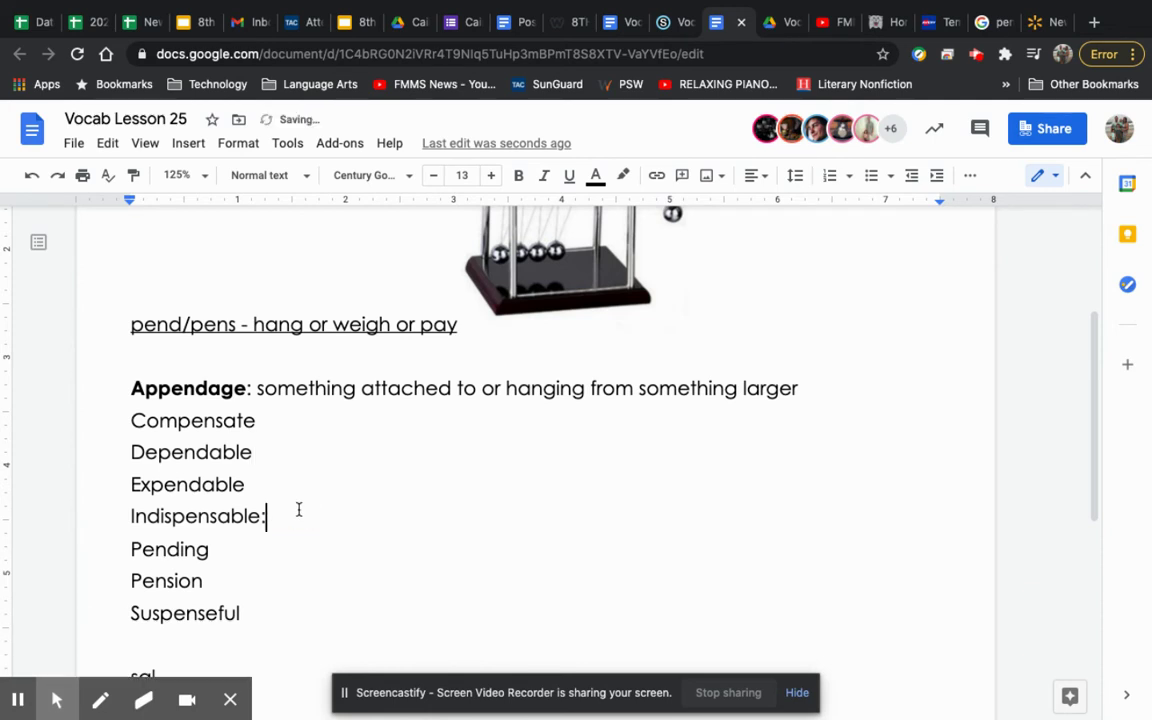
type("absoluet")
key("BackSpace")
key("BackSpace")
type("tely necessary ")
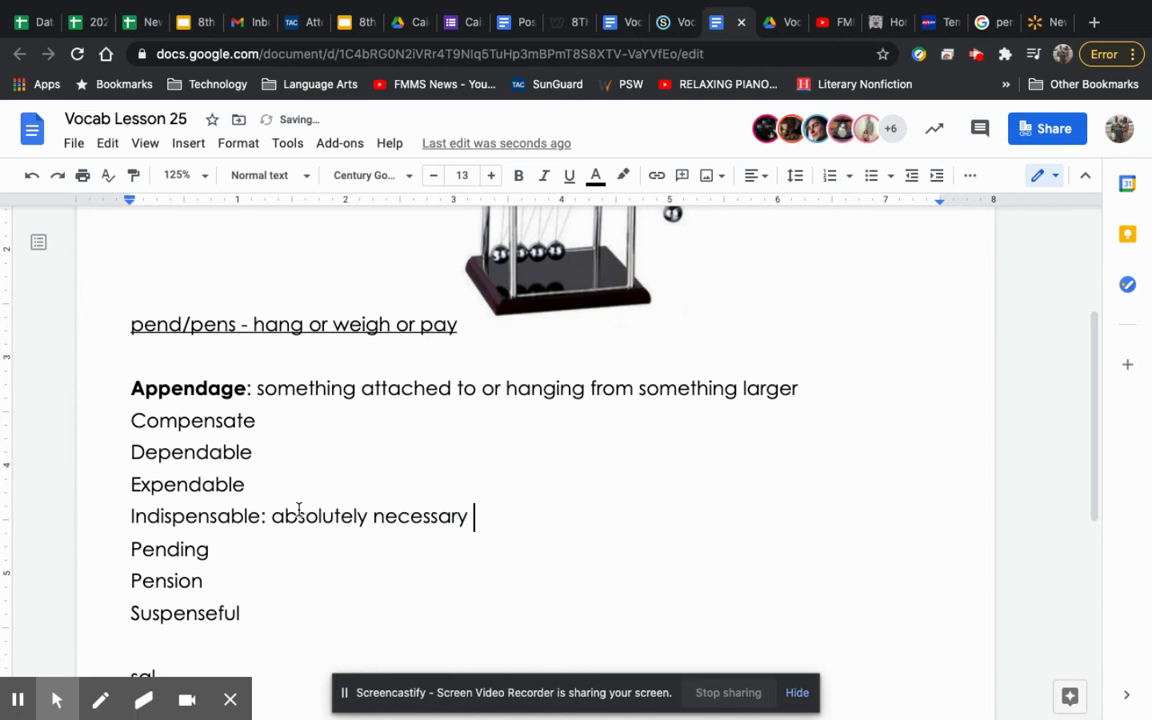
type("or absolutely ")
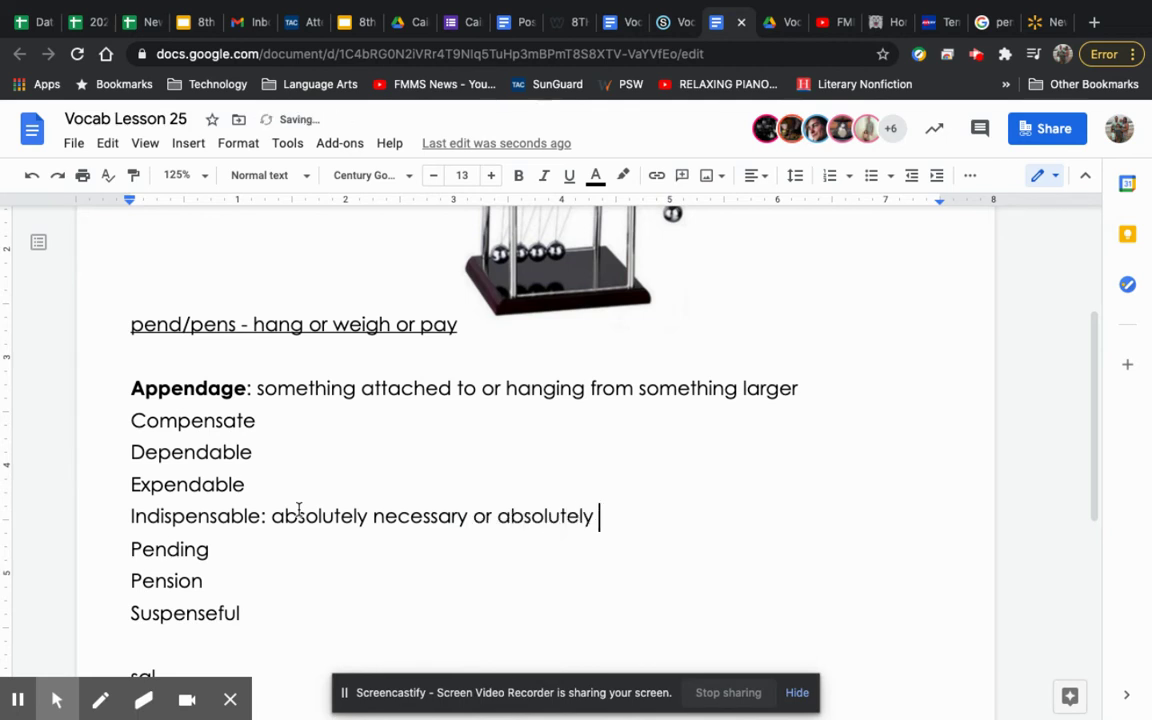
type("worth payi")
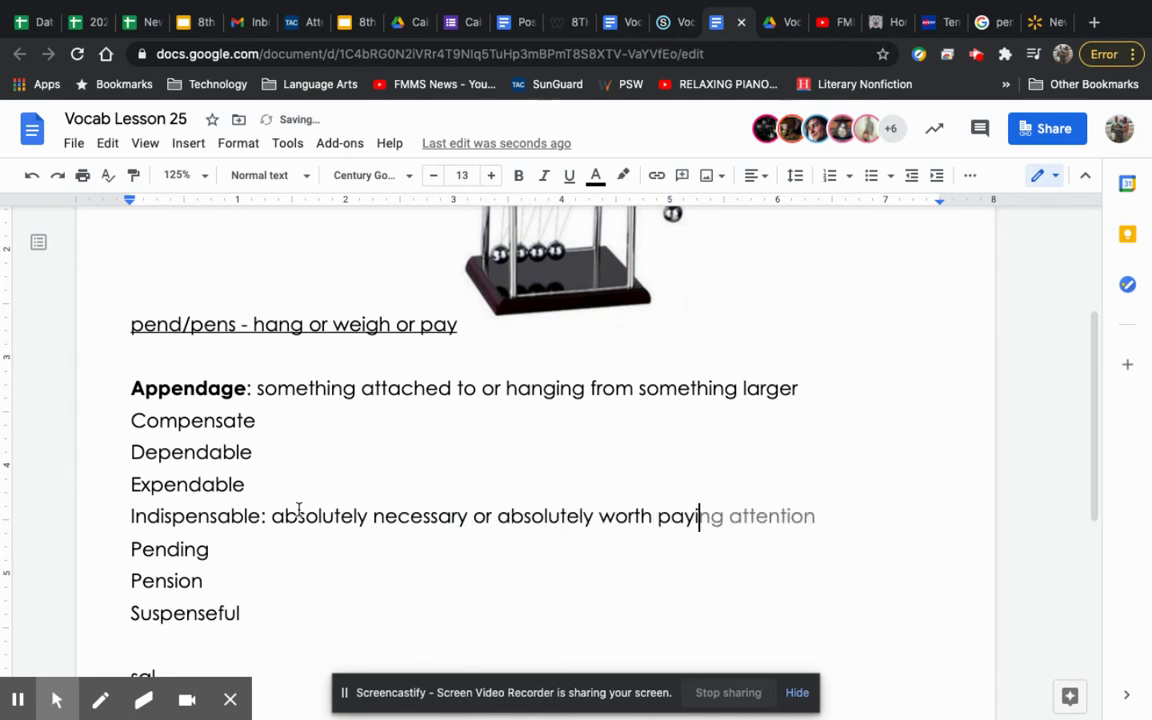
type("ng for,")
key("BackSpace")
key("BackSpace")
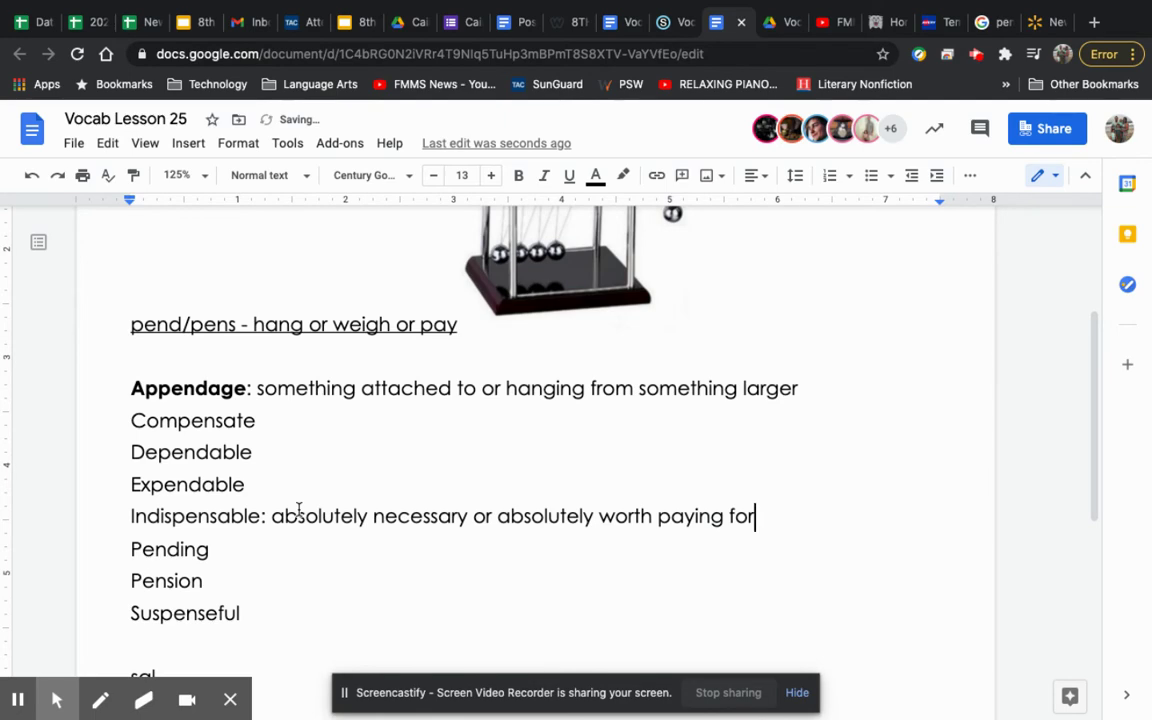
type("; required")
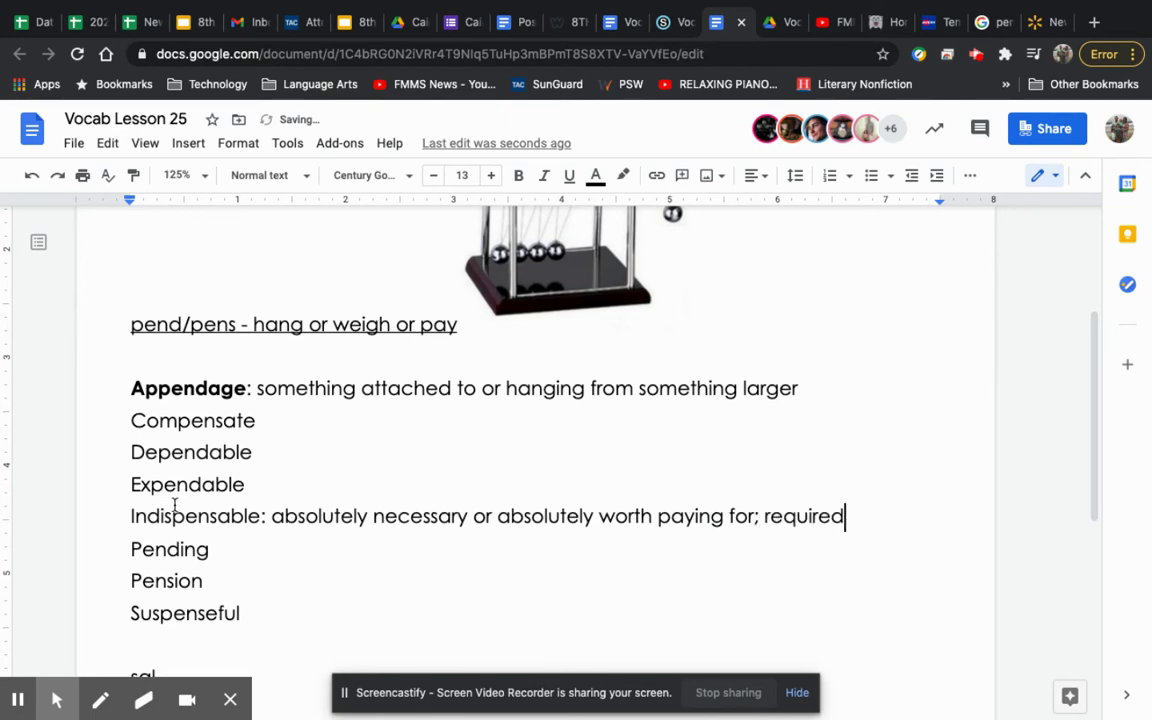
mouse_move(30, 713)
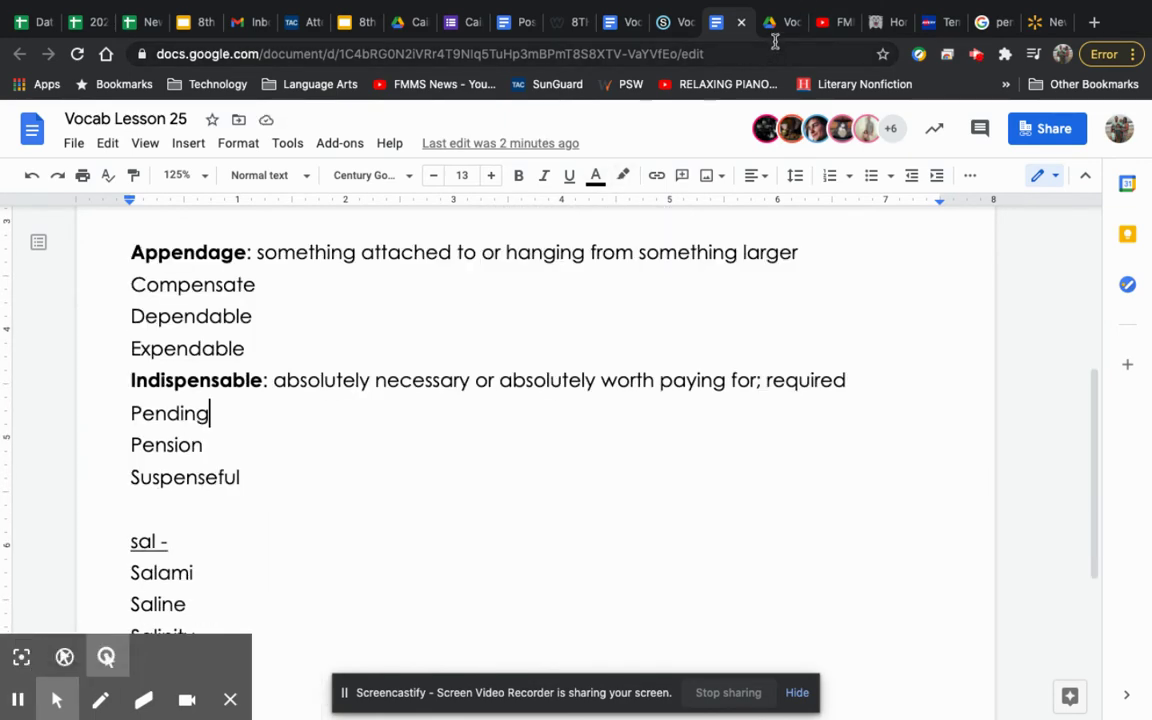
left_click(781, 33)
scroll(560, 480, "down", 4)
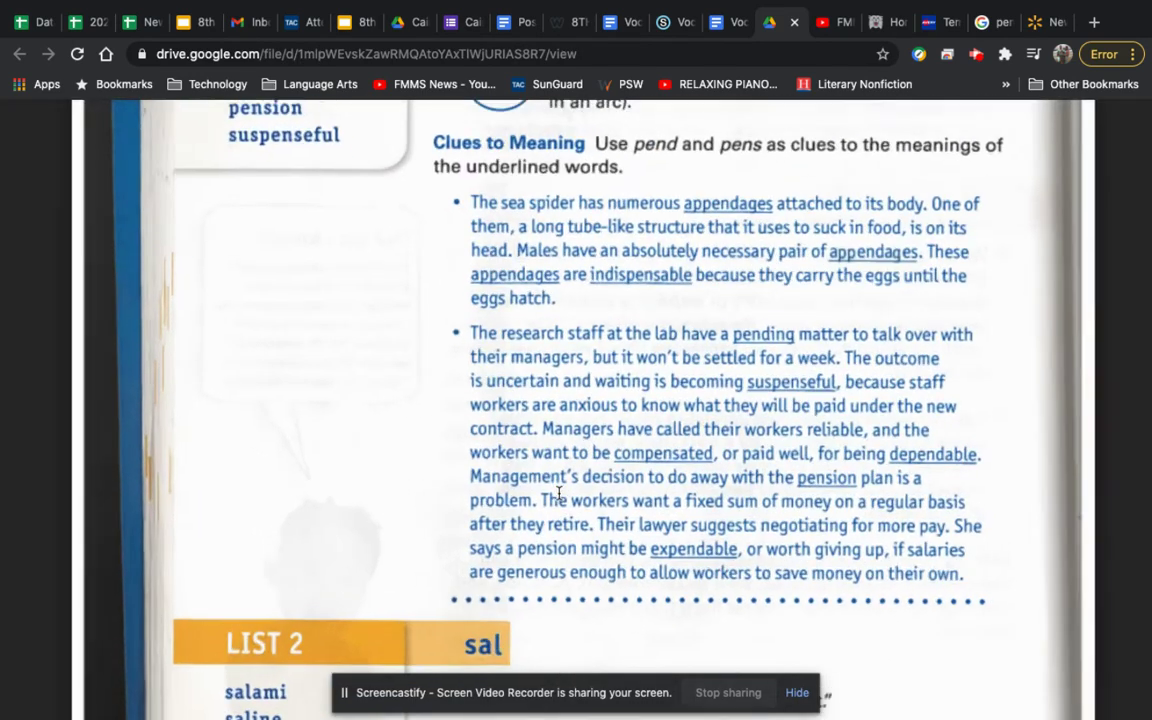
scroll(559, 492, "up", 2)
scroll(559, 492, "right", 2)
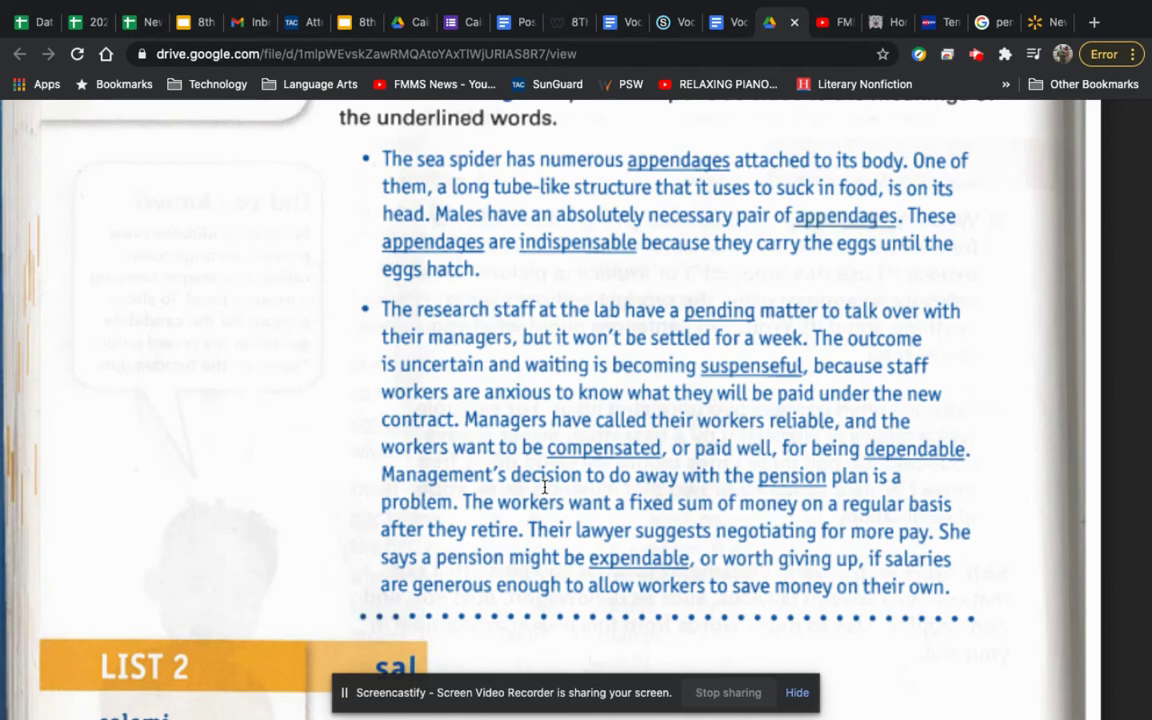
scroll(543, 490, "down", 3)
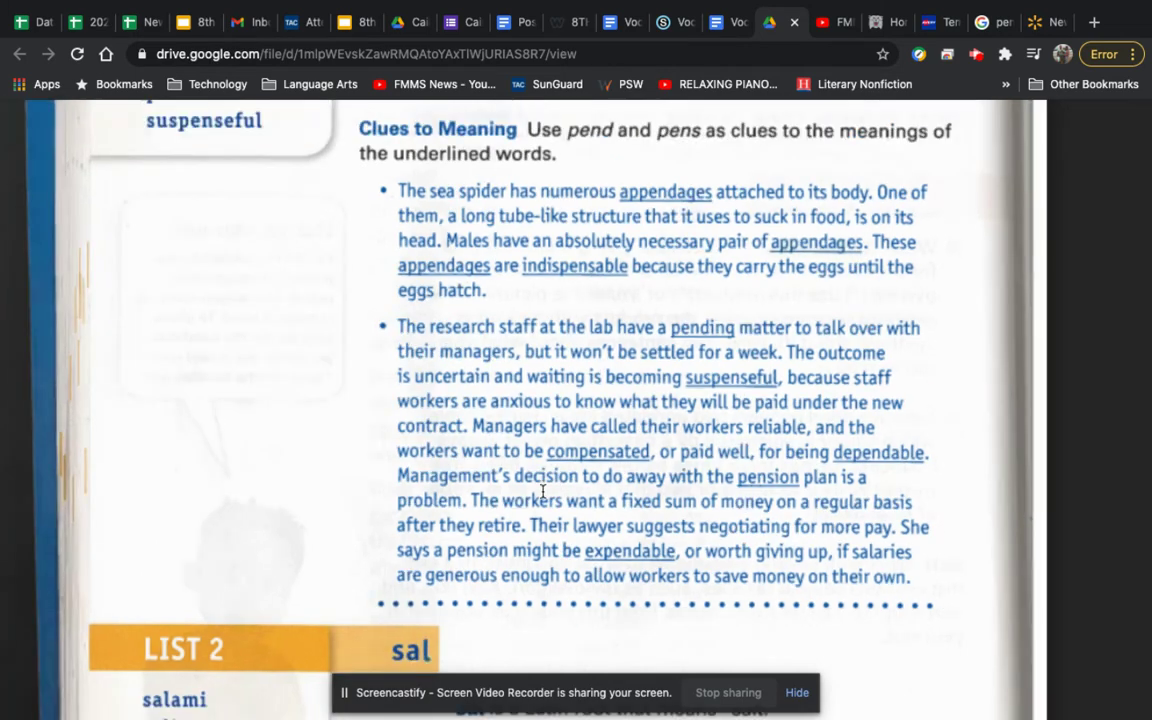
scroll(727, 390, "down", 1)
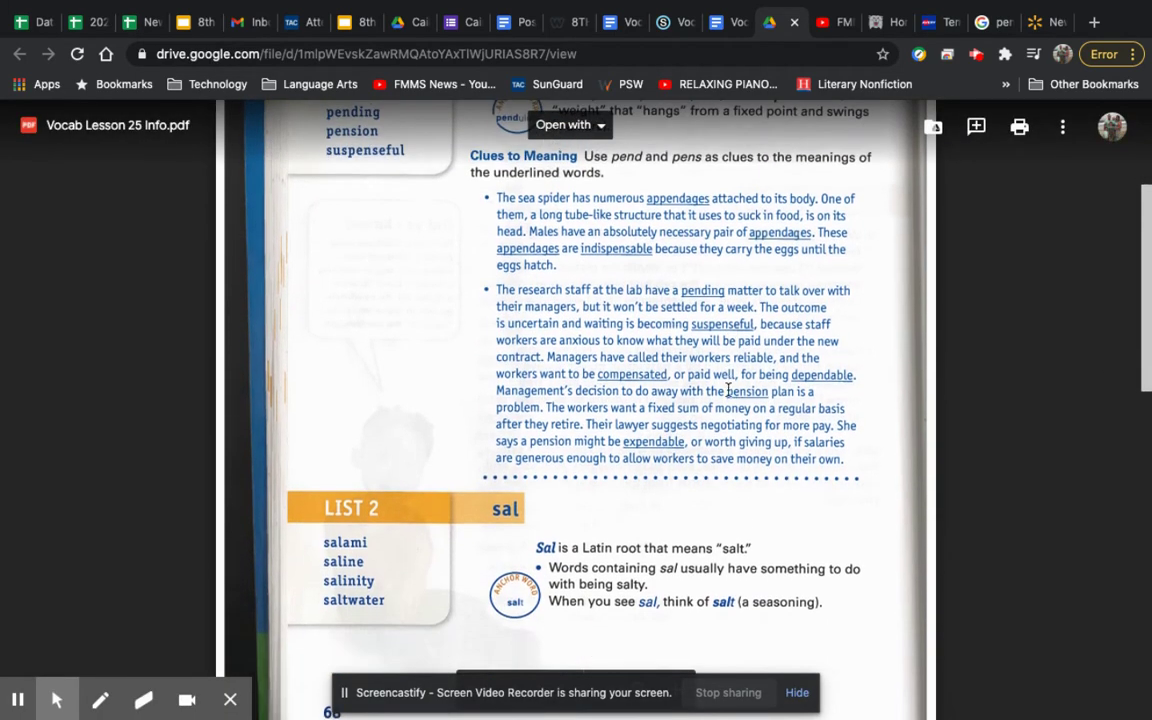
scroll(605, 292, "down", 1)
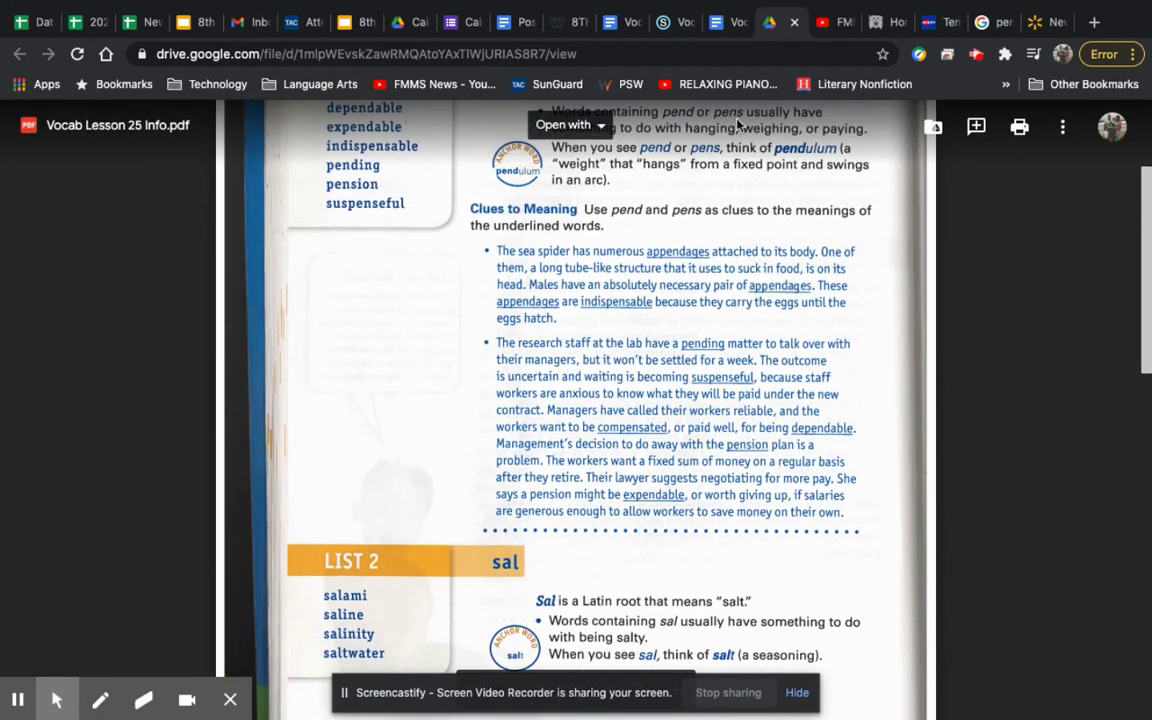
left_click(740, 30)
scroll(226, 440, "up", 1)
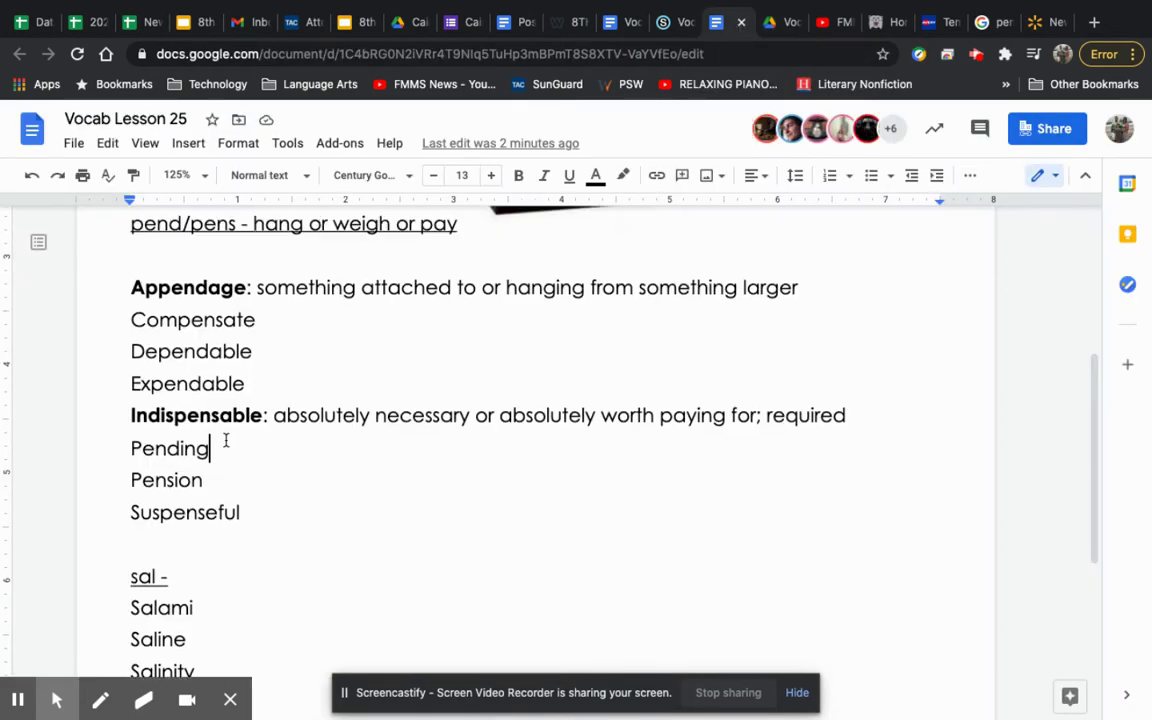
left_click(339, 323)
Define Compensate as paying or rewarding for work, or making up for something lost or taken away.
type(":")
key("BackSpace")
key("BackSpace")
key("BackSpace")
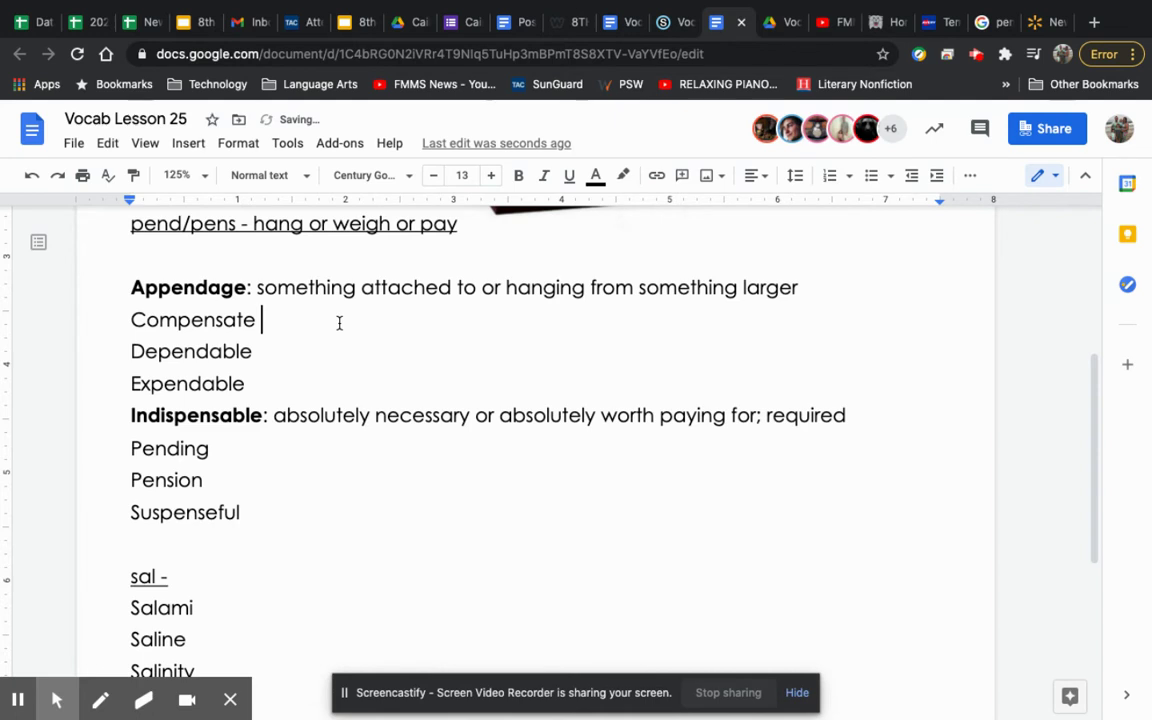
type(": to pay or reward in some")
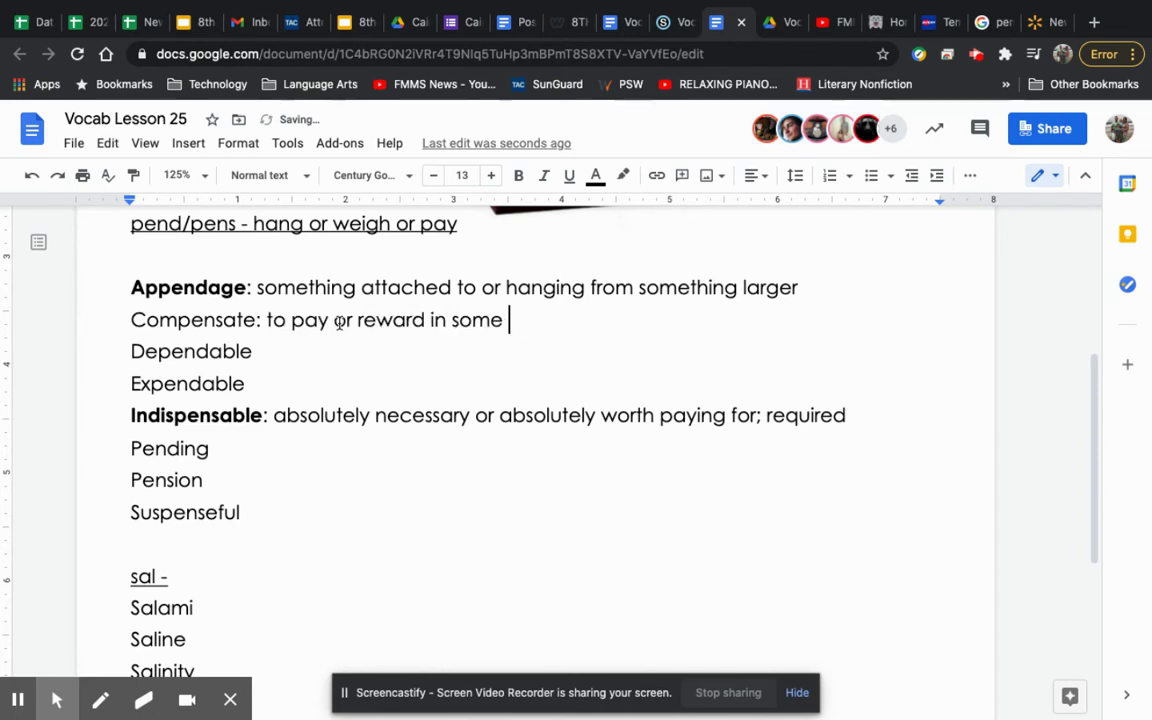
type("way for work")
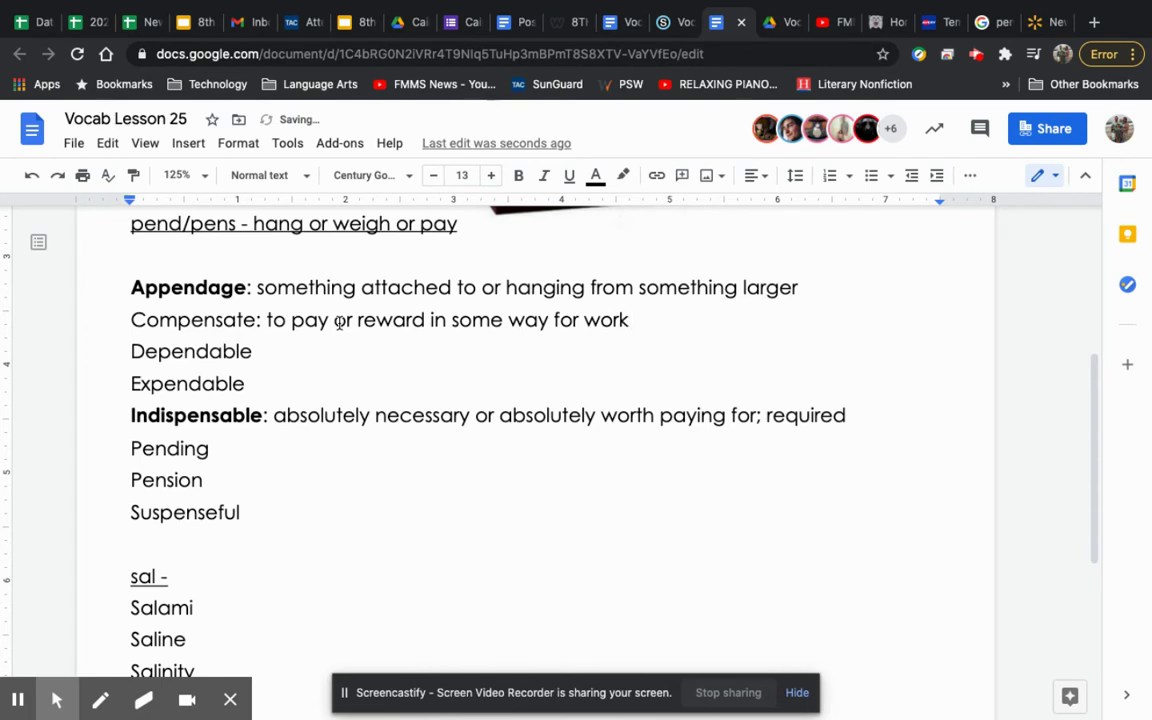
type("; to adjust of")
key("BackSpace")
key("BackSpace")
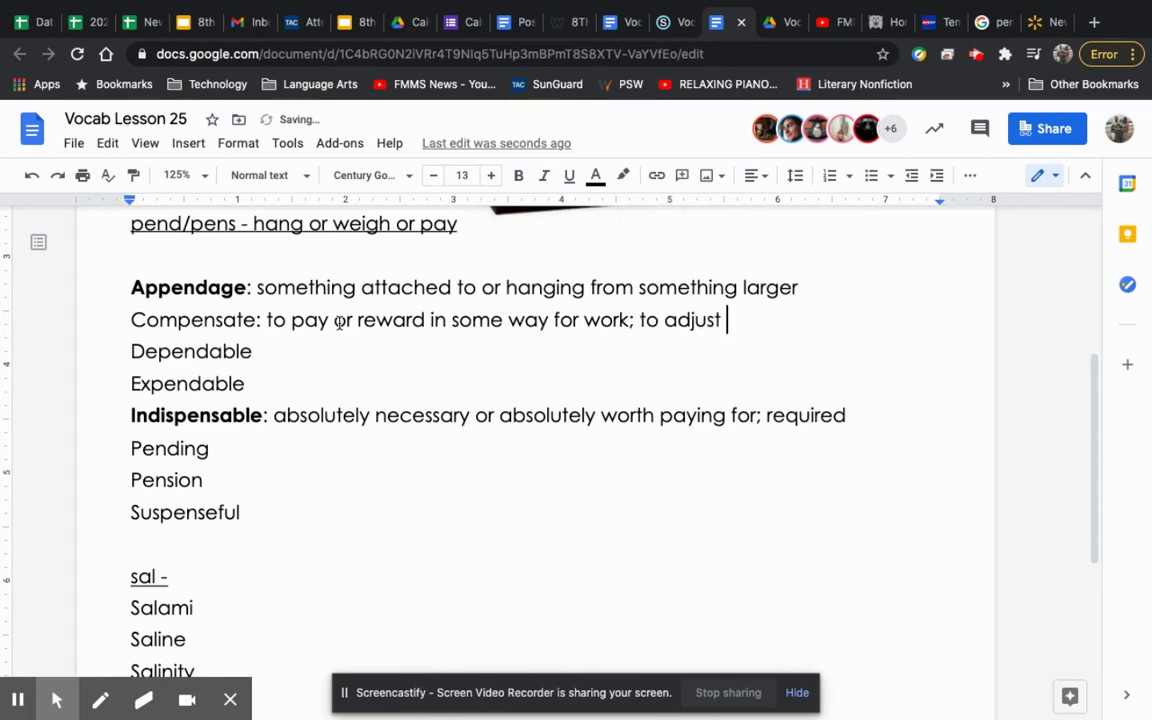
type("or make up ")
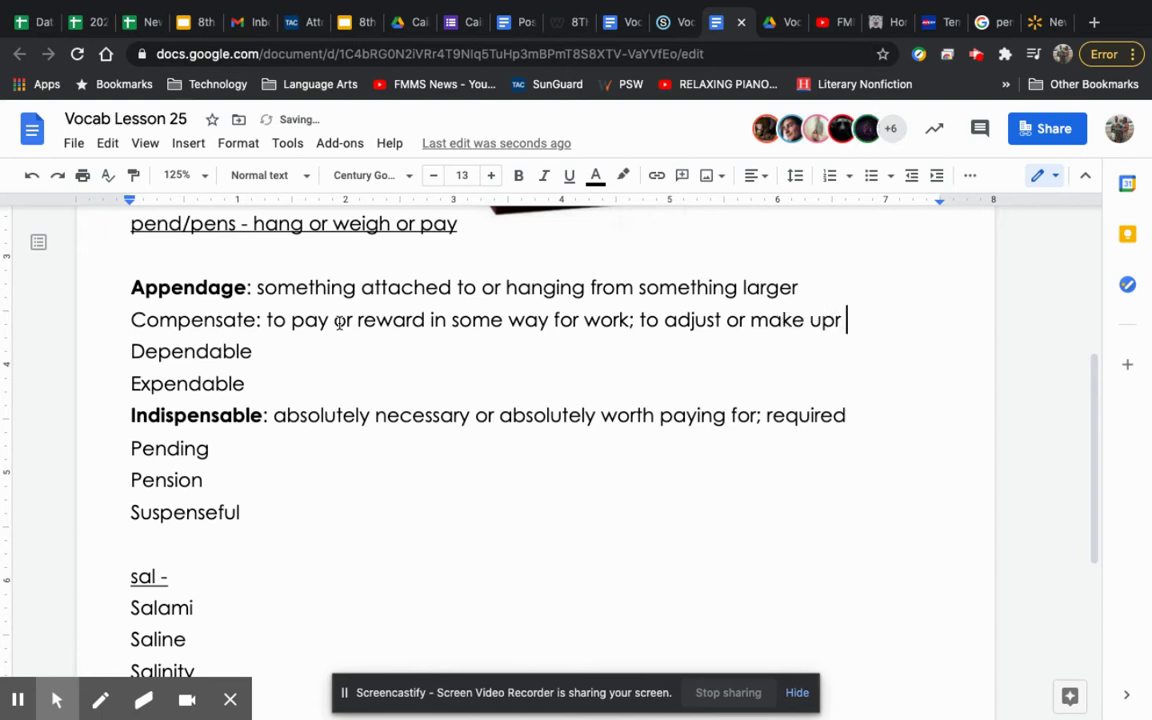
type("for something that i")
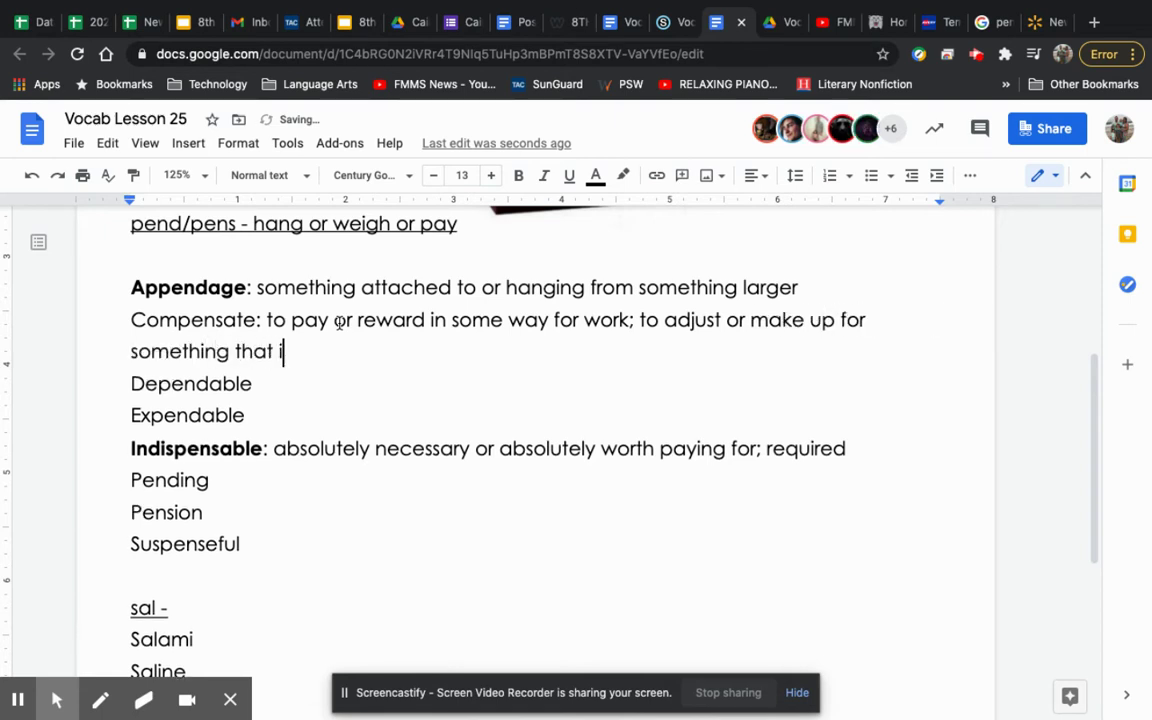
type("s lost or taken away")
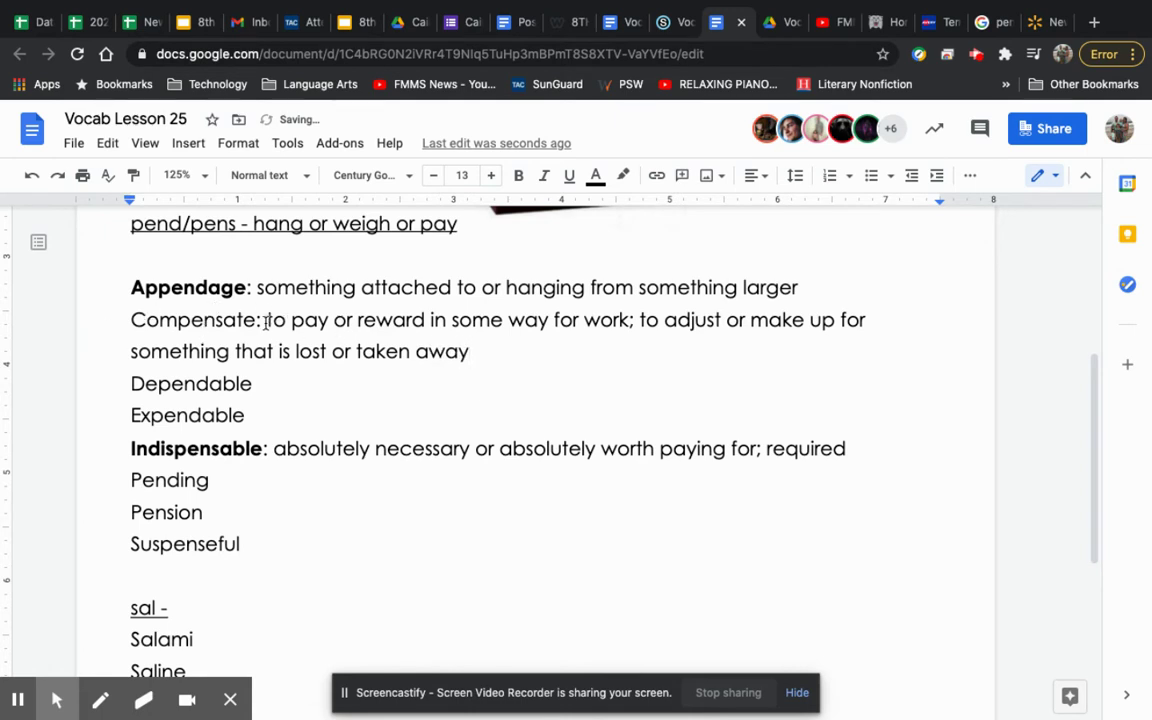
Make the word Compensate bold.
left_click_drag(256, 322, 137, 322)
key("ctrl+b")
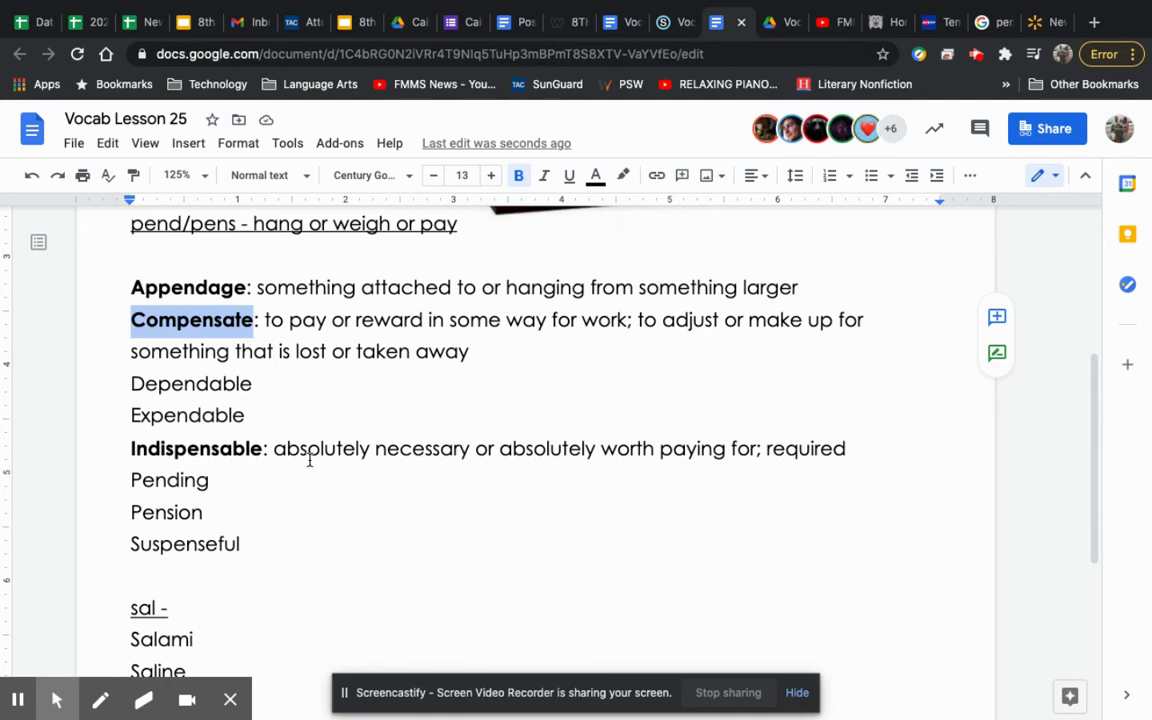
left_click(215, 481)
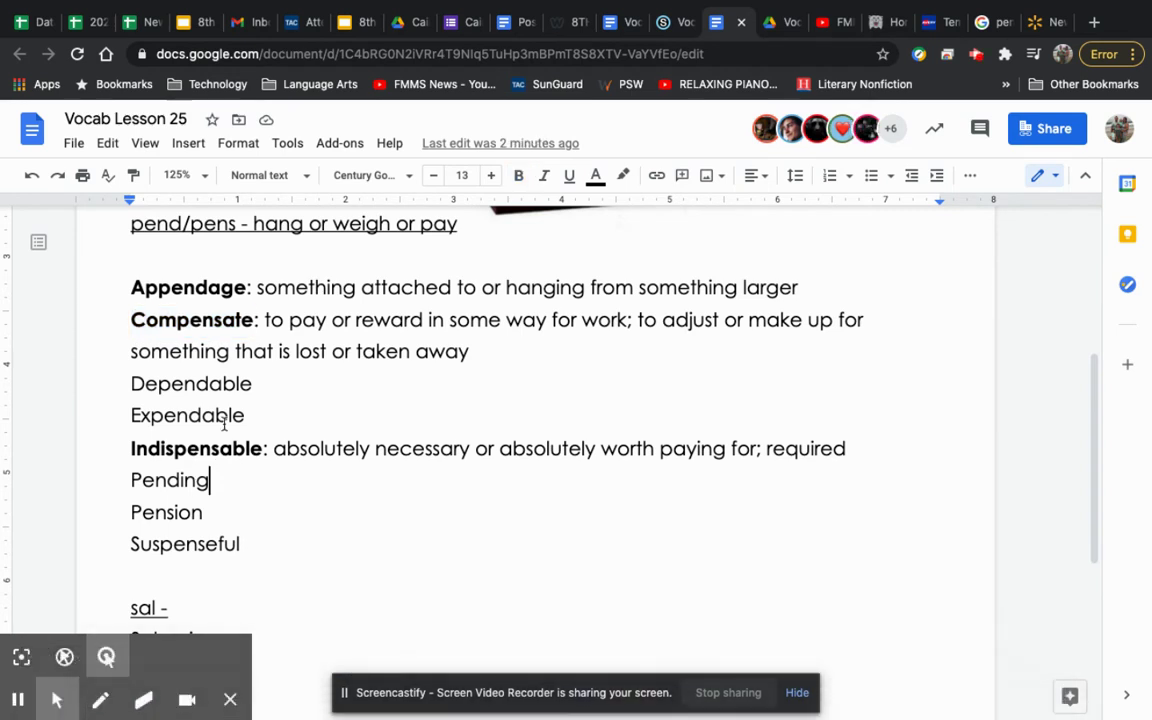
Define Dependable as 'reliable and trustworthy' and make the word bold.
left_click(259, 392)
type(":")
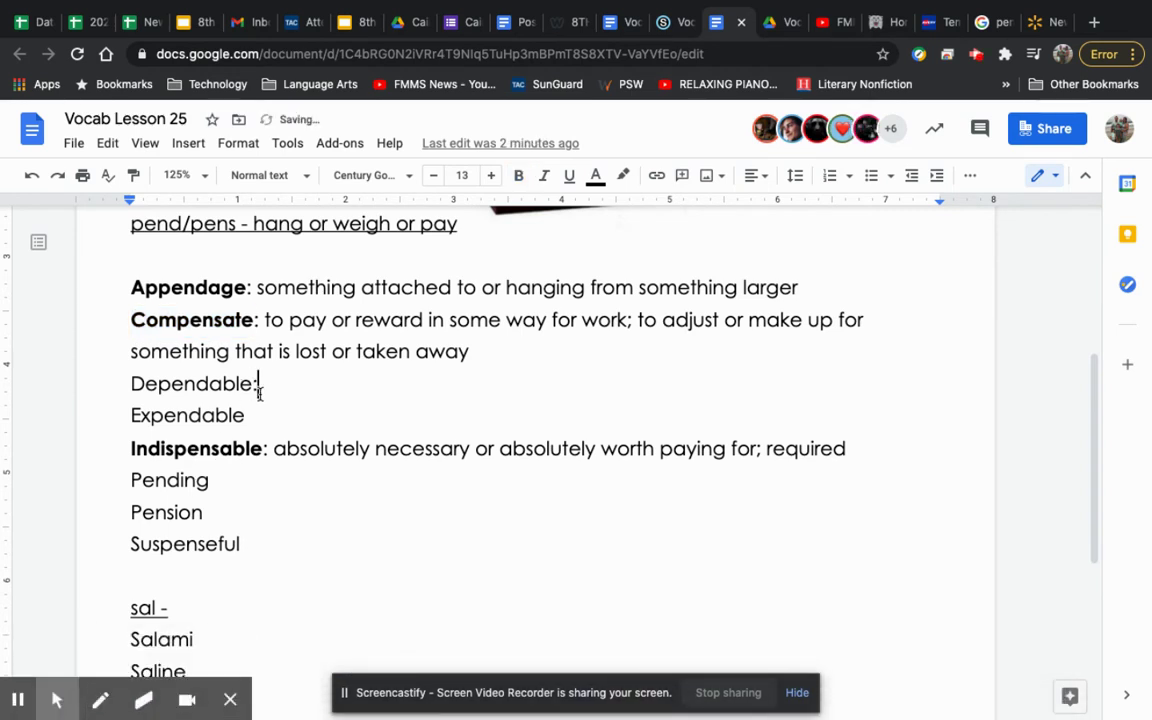
type(" reliable and")
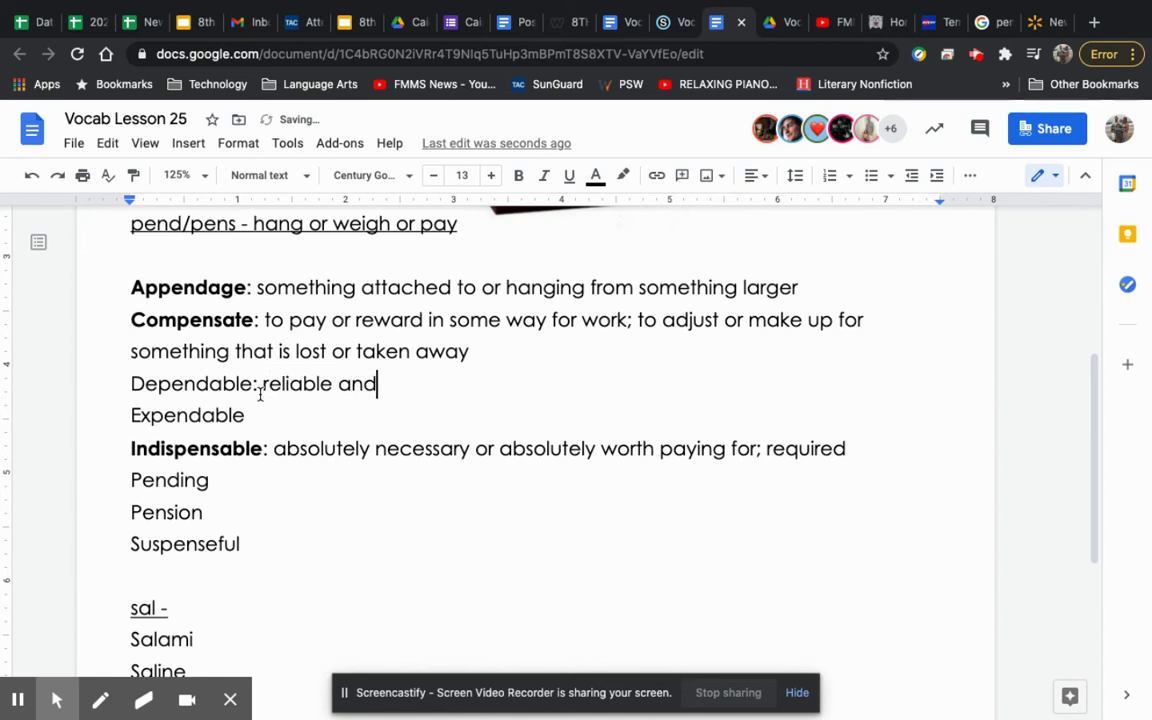
type(" tru")
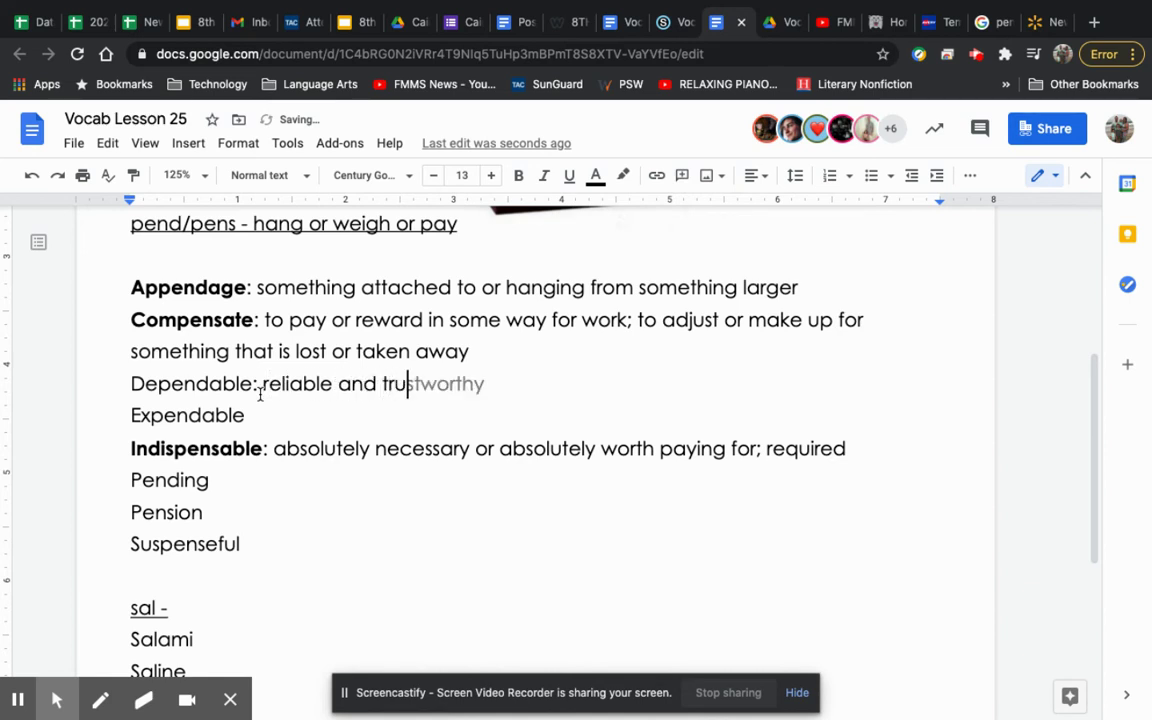
type("stworthy")
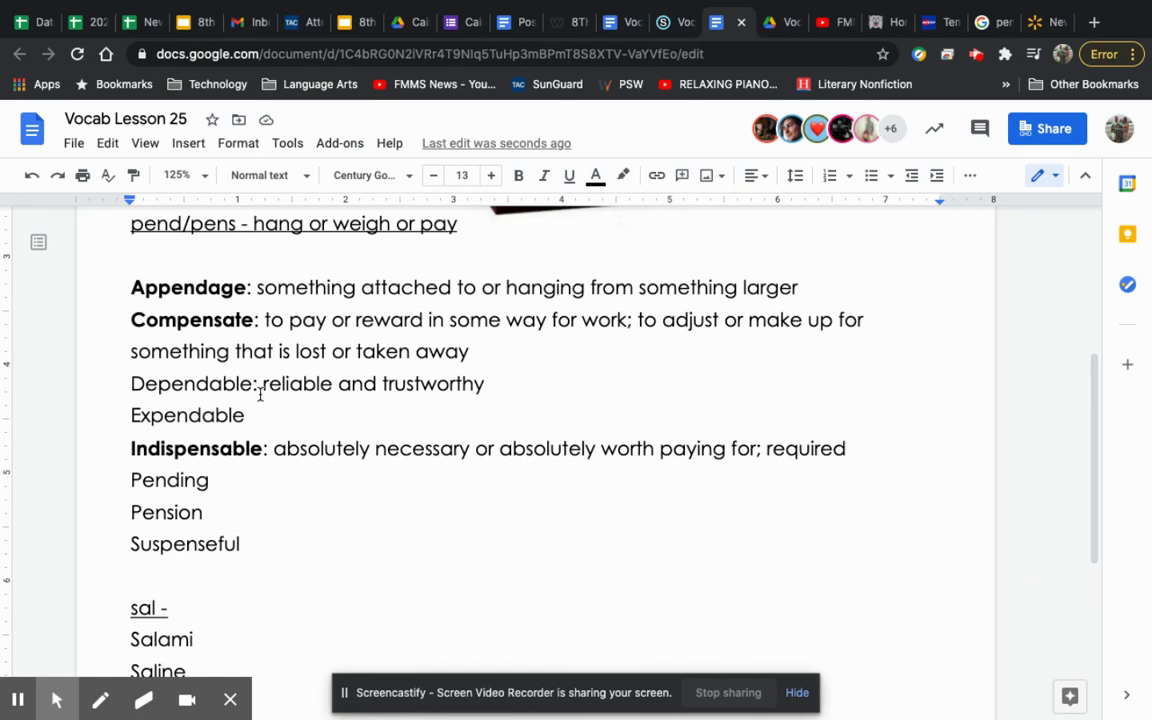
left_click_drag(253, 384, 123, 384)
key("ctrl+b")
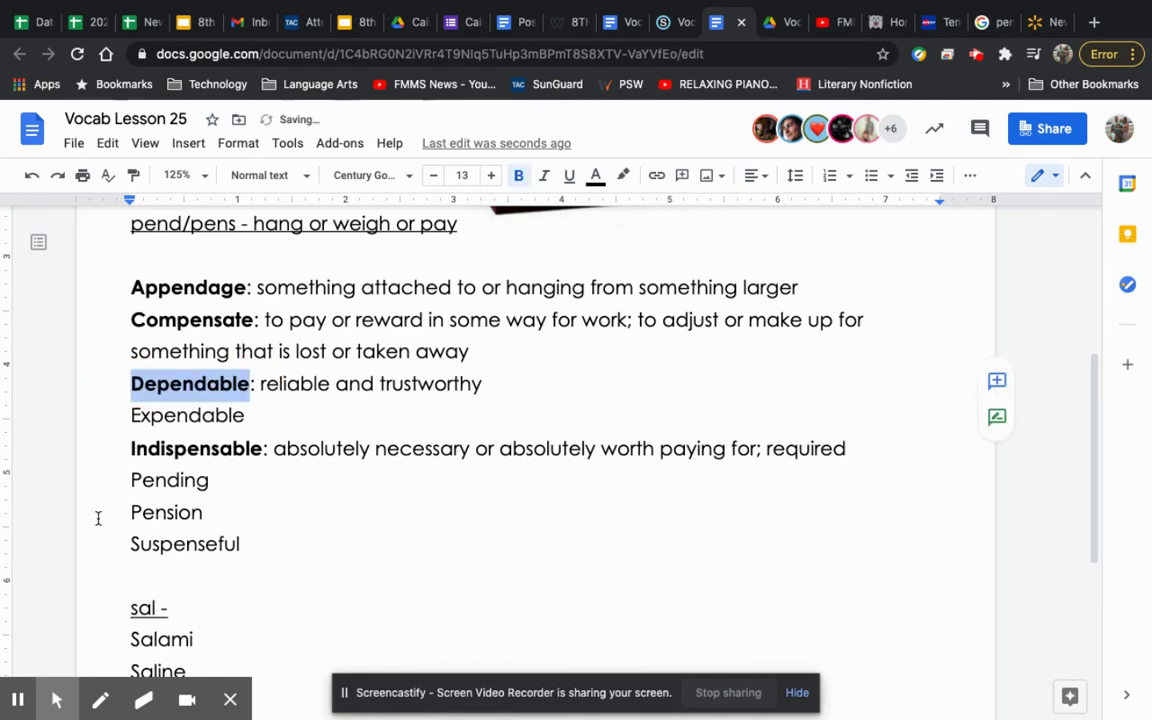
left_click(18, 700)
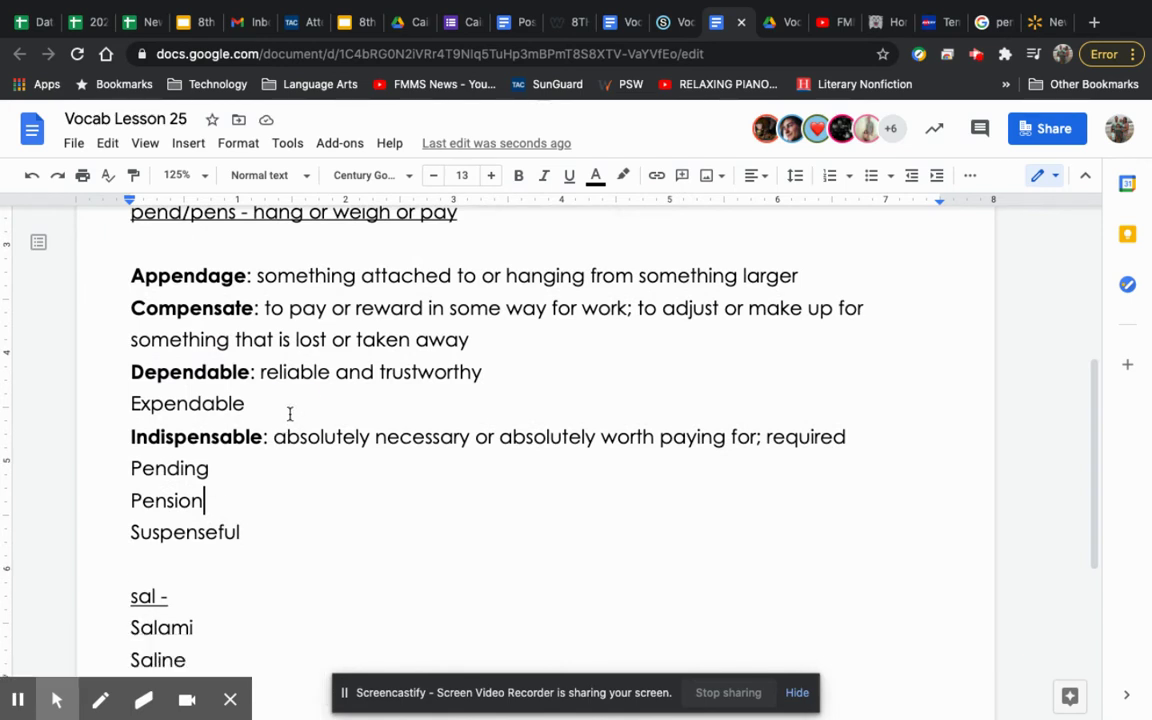
Define Expendable as 'not worth paying for or not necessary'.
left_click(290, 413)
type(": ")
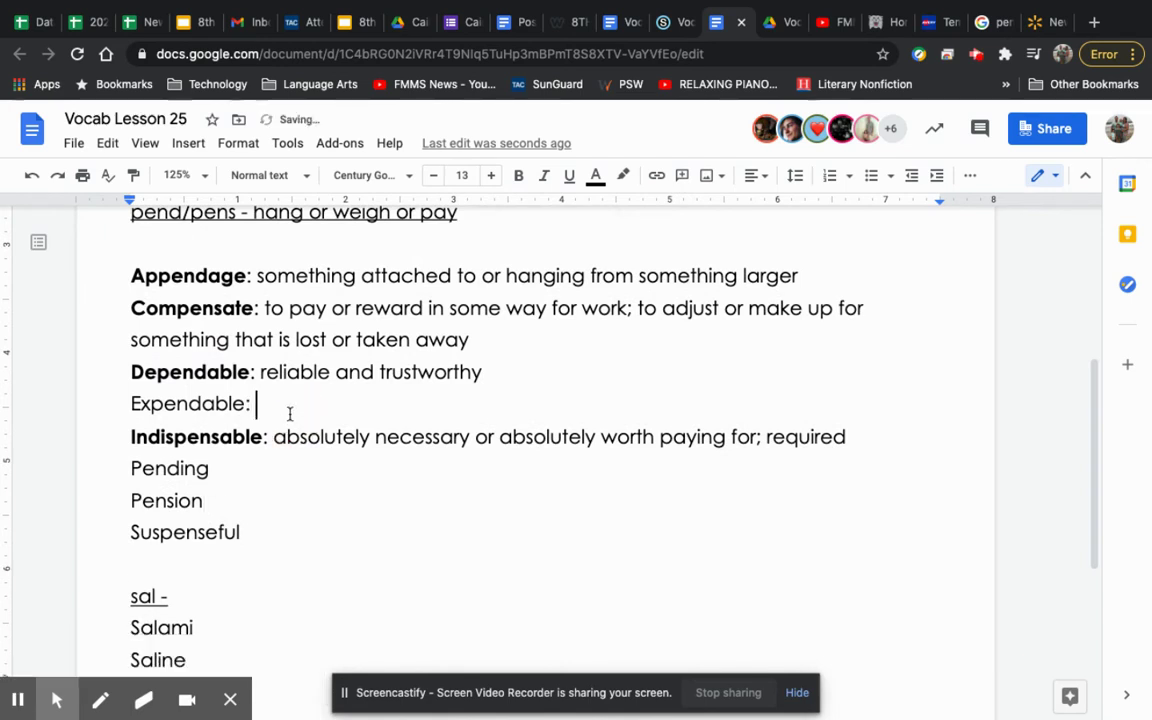
type("not worth paying for o")
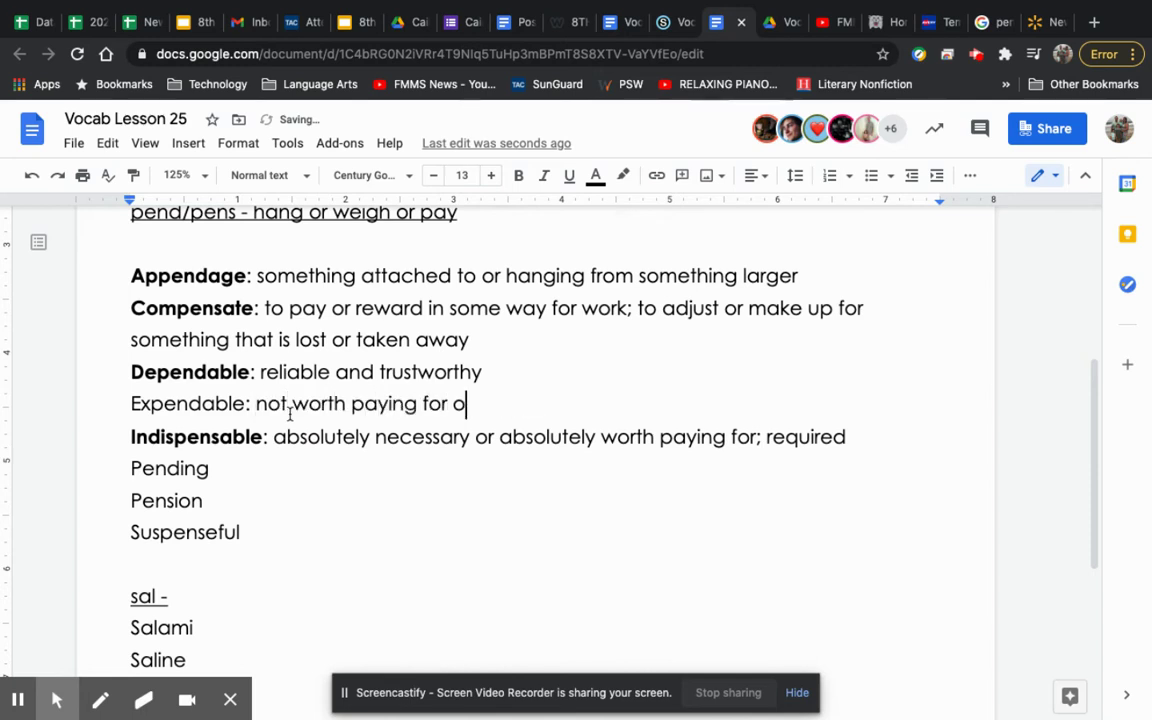
type("r not necessary")
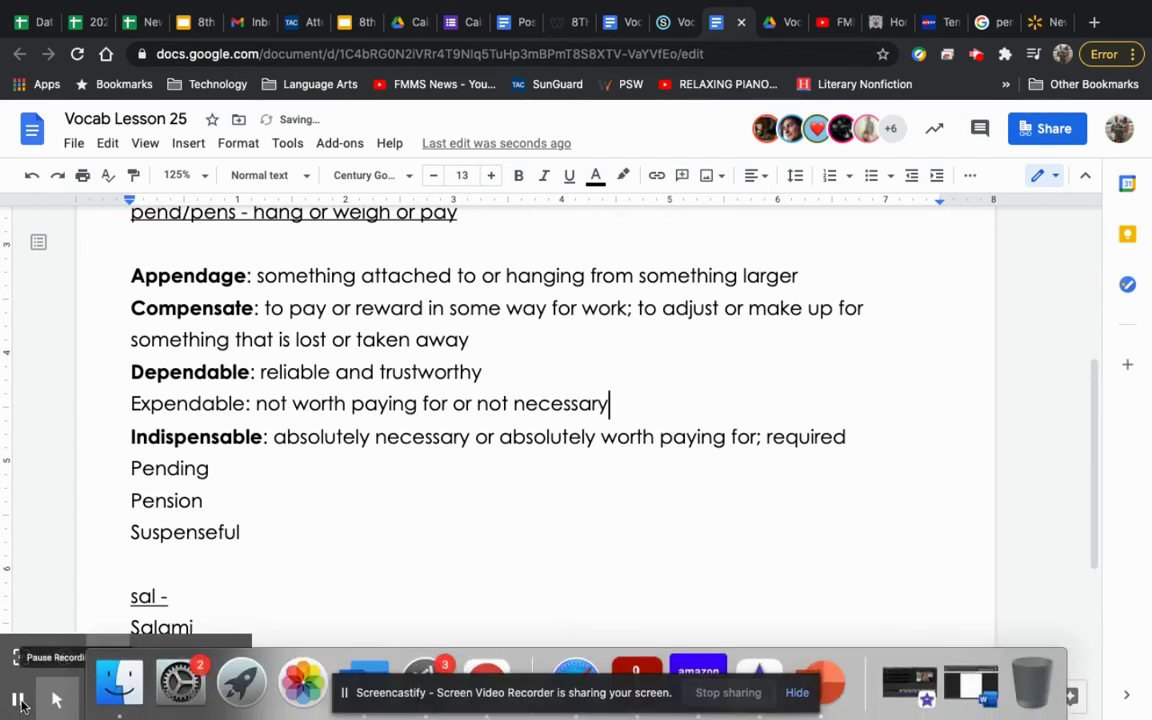
left_click(16, 699)
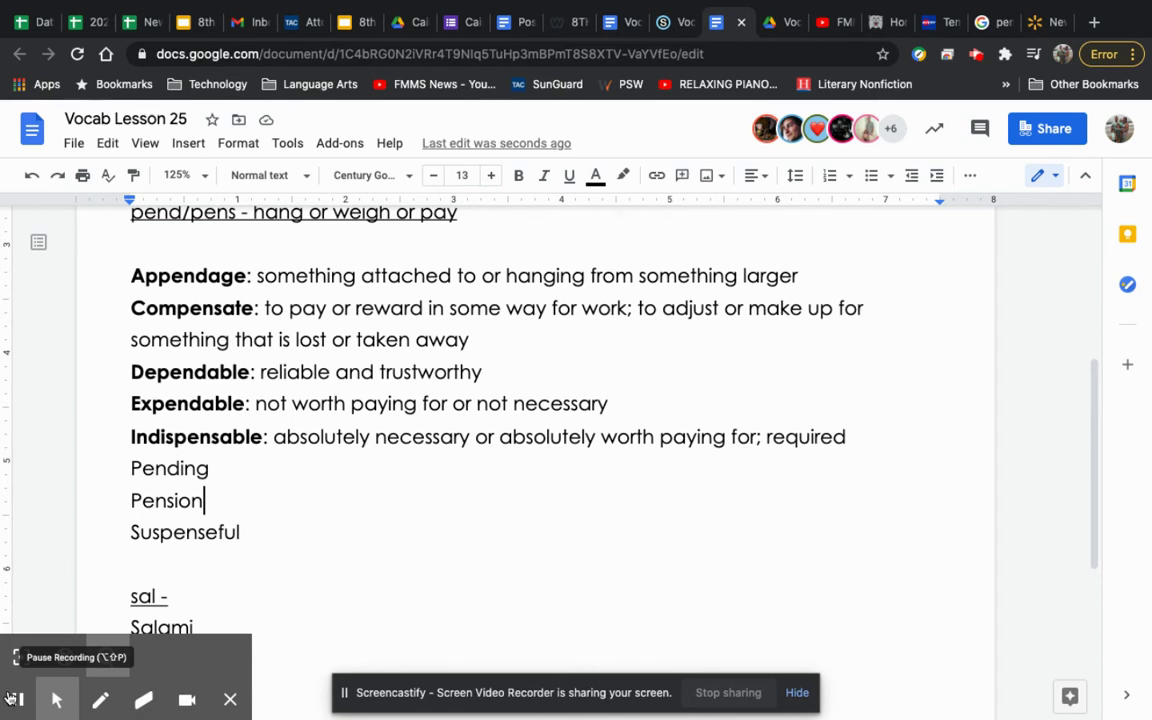
Define Pending as 'left "hanging" or waiting to be settled' and bold the word.
left_click(247, 481)
type(": ")
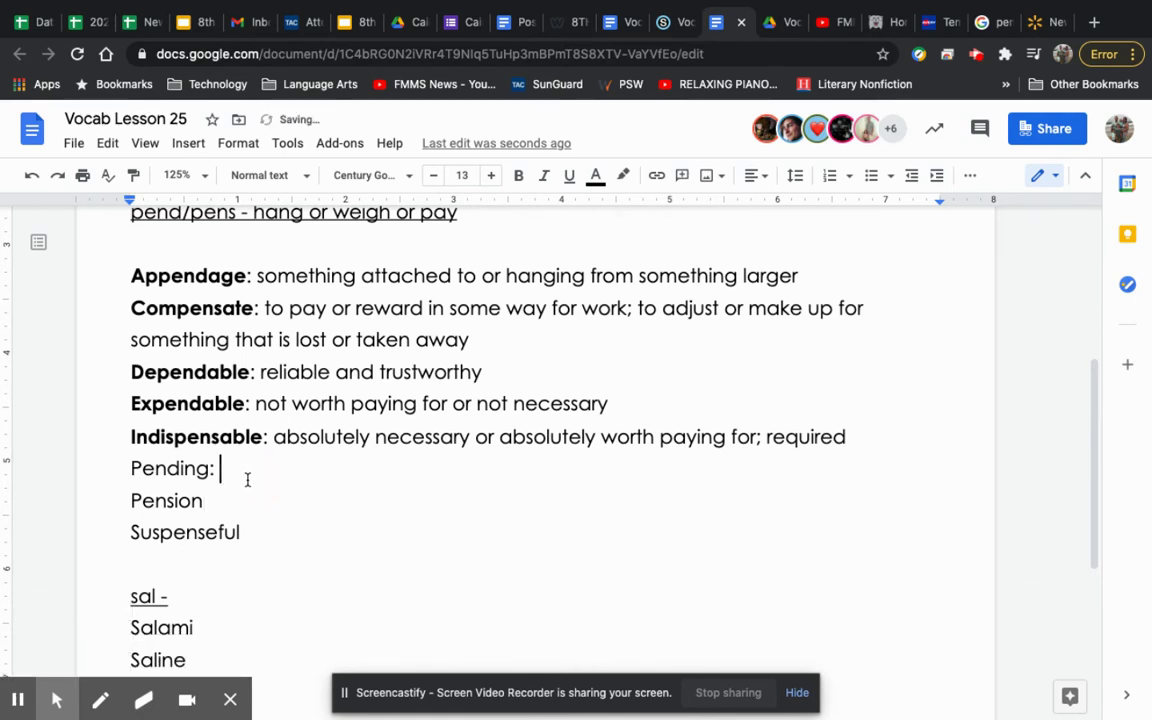
type("left \"hanging\" or wai")
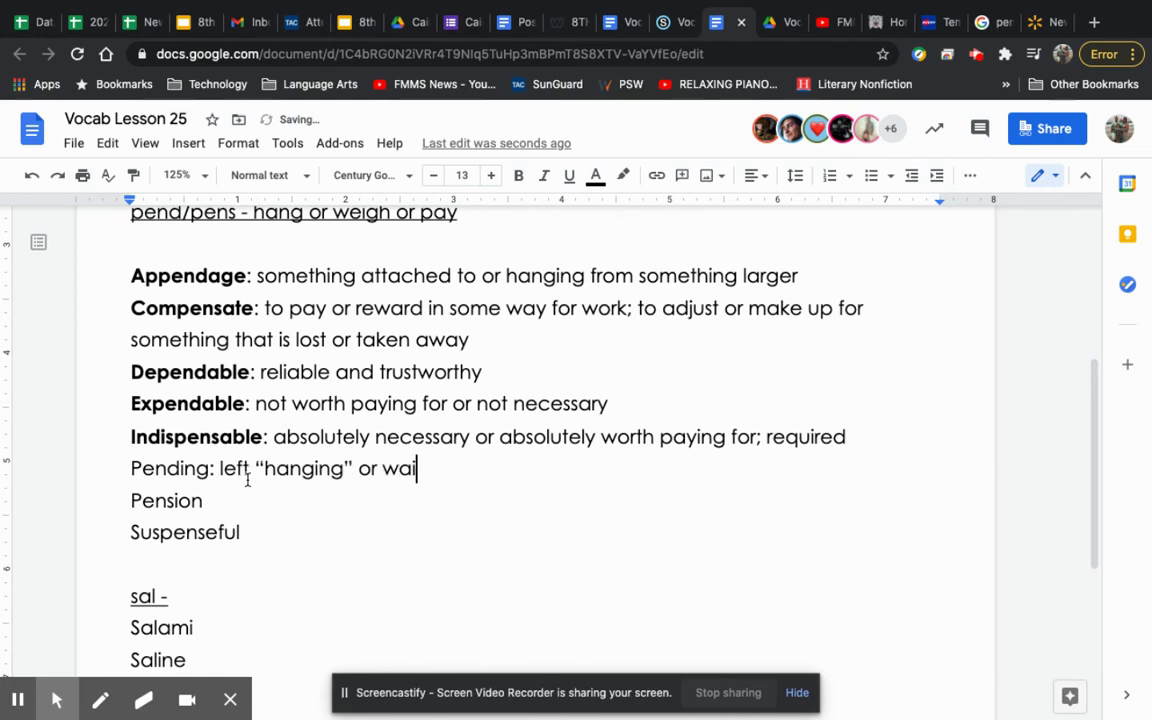
type("ting to be settl")
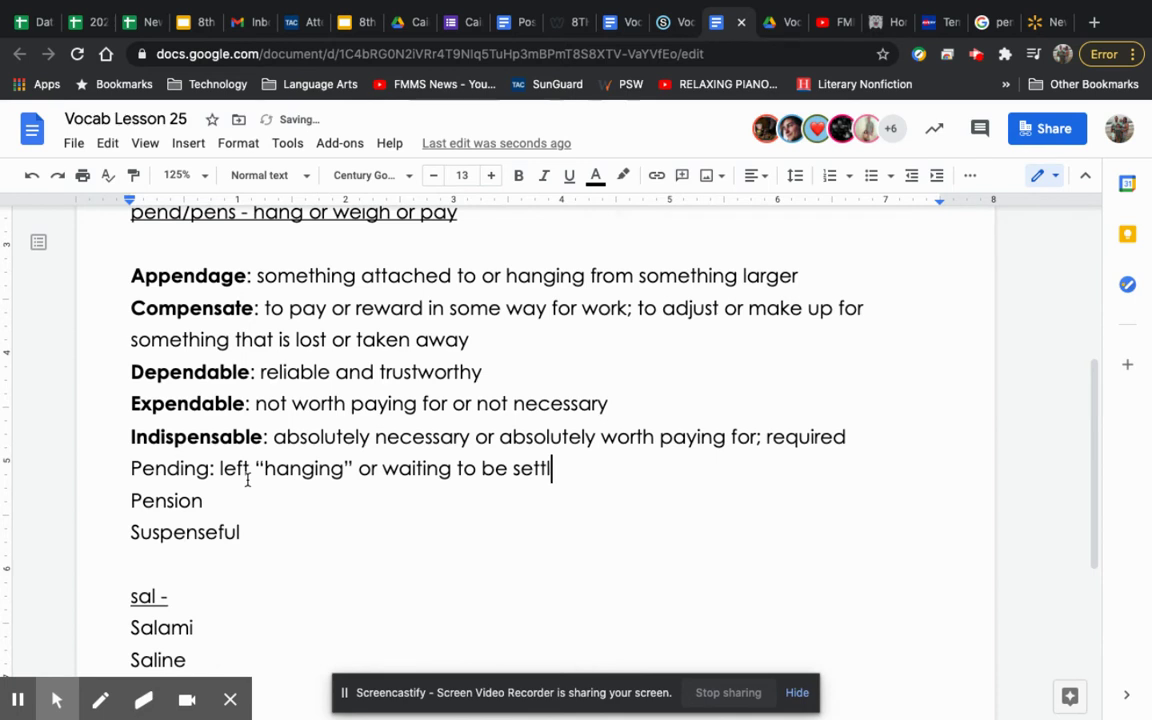
type("ed")
left_click_drag(211, 468, 133, 465)
key("ctrl+b")
Define Pension as 'a fixed sum of money paid regularly by the government or an employer'.
left_click(273, 506)
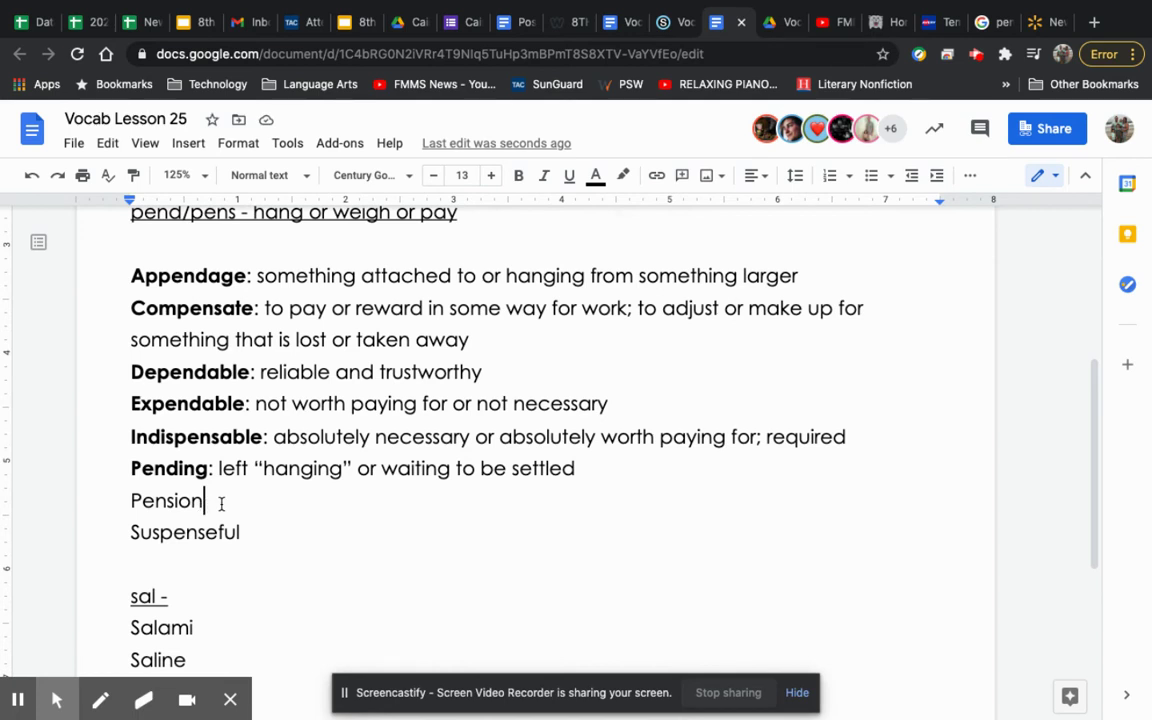
type(": a fixed sum of ")
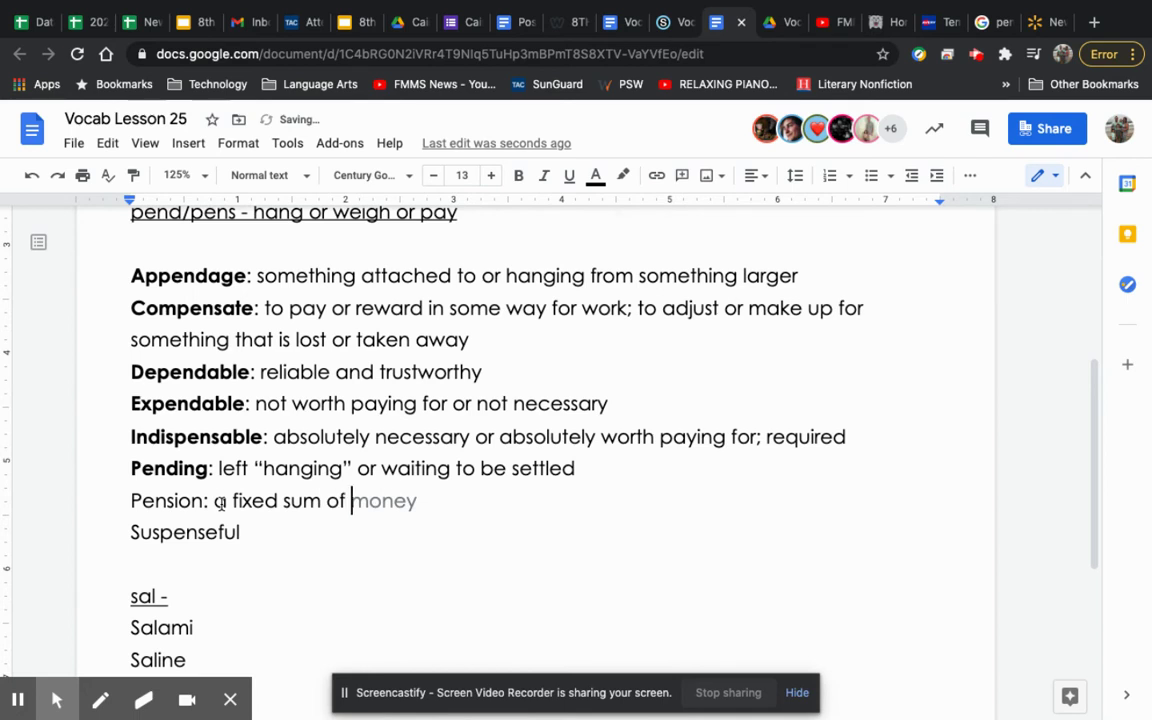
type("money paid r")
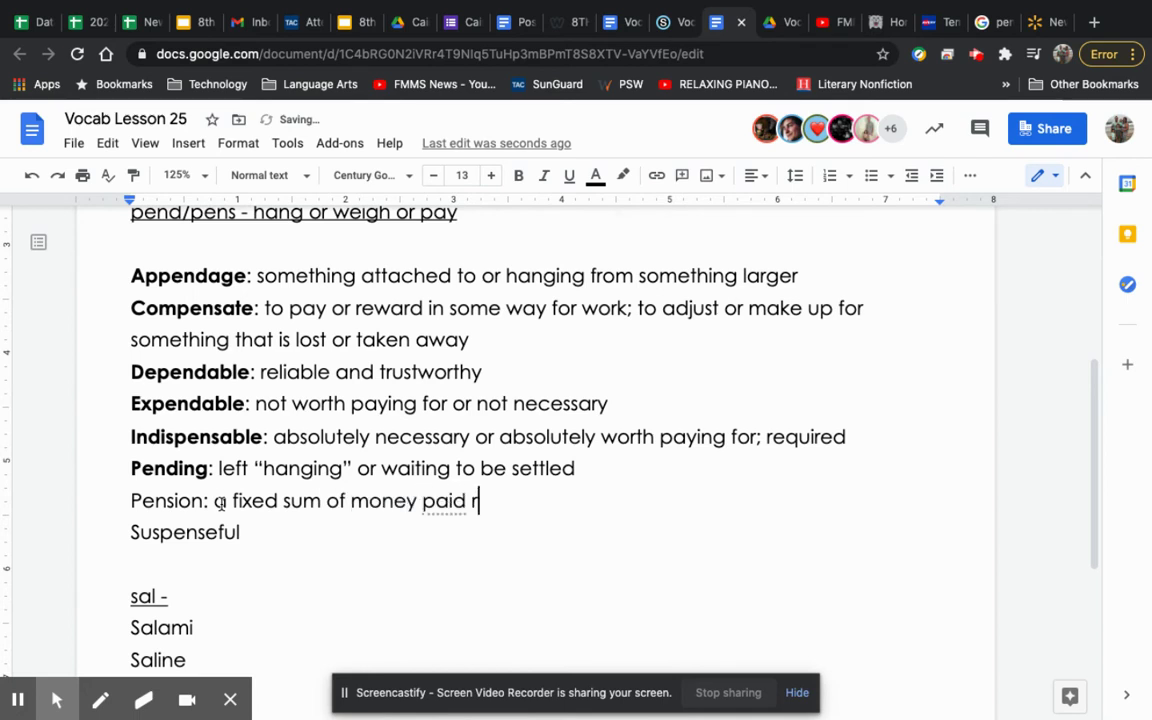
type("egularly by the gove")
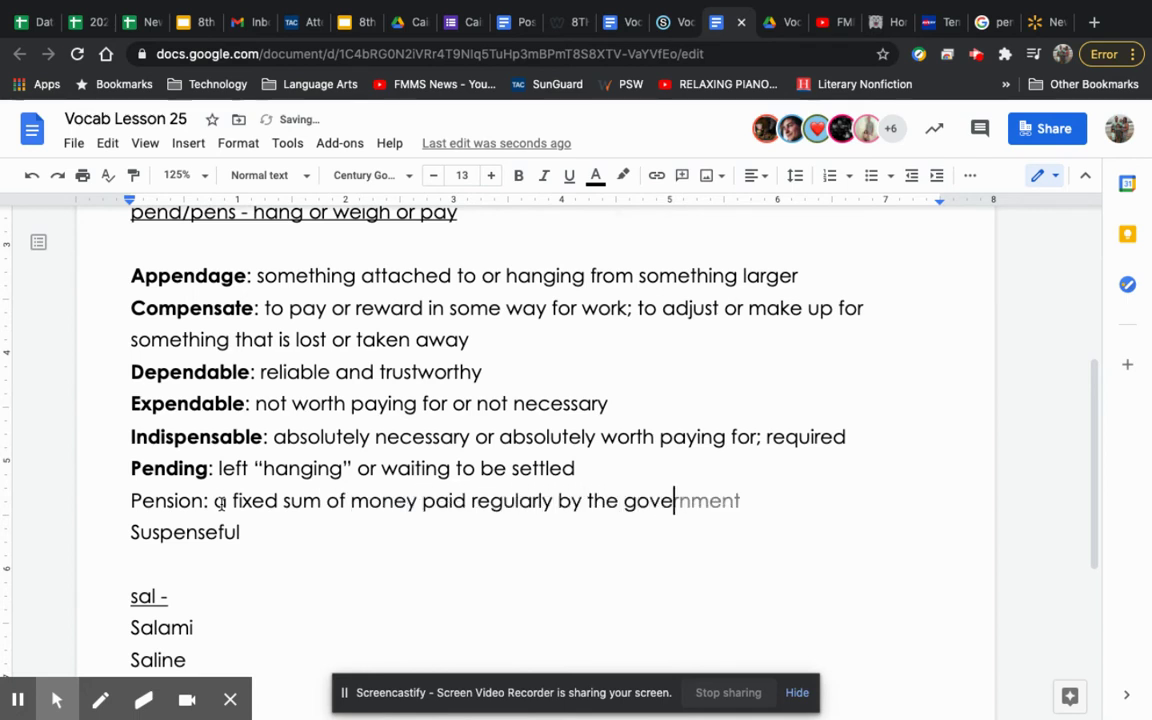
type("rnment or an e")
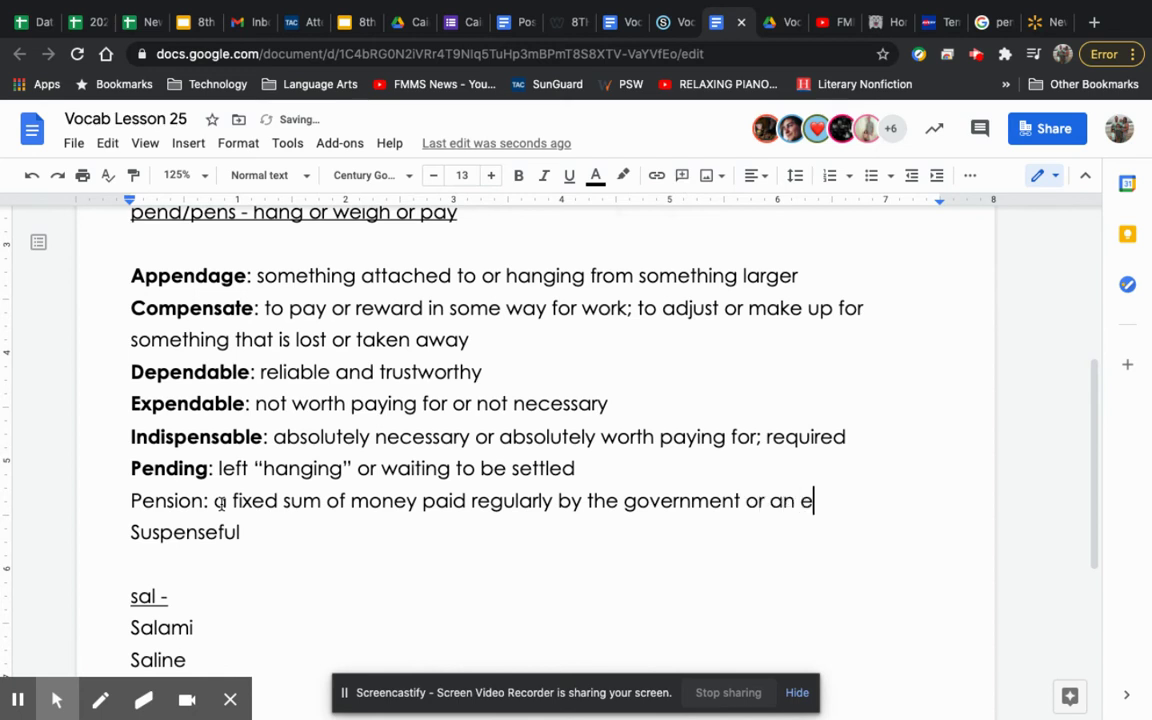
type("mployer")
left_click(186, 532)
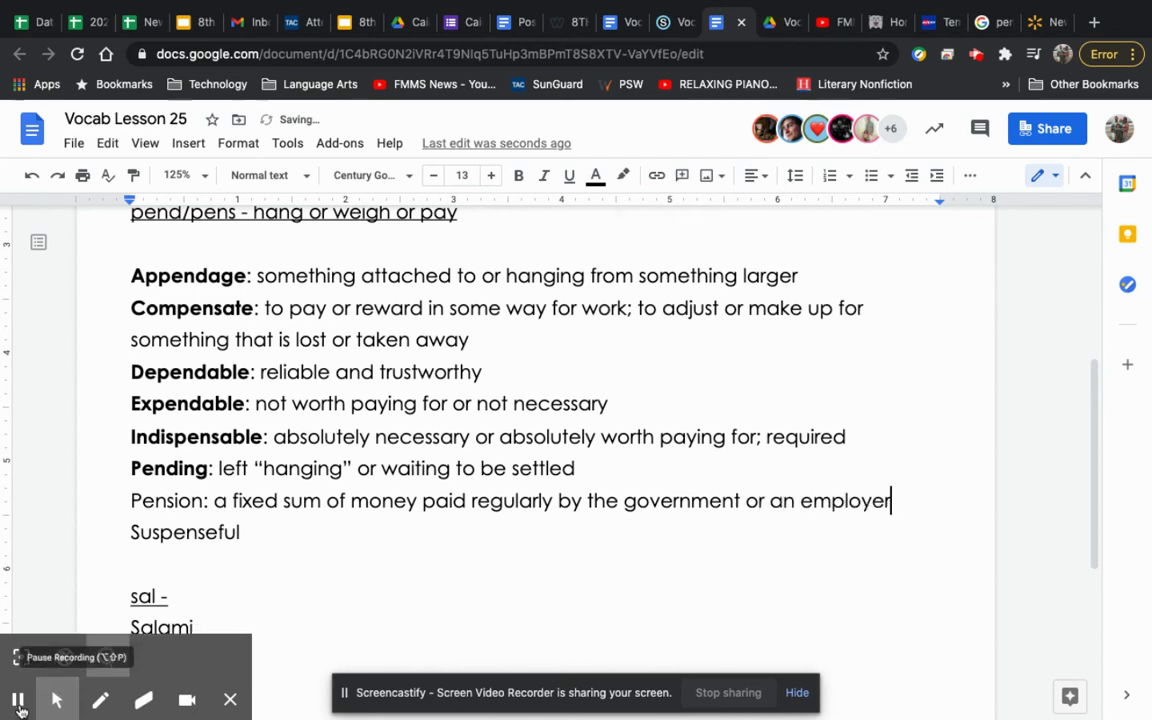
Define Suspenseful as 'full of excitement and anticipation, something that keeps you hanging' and bold it.
left_click(283, 527)
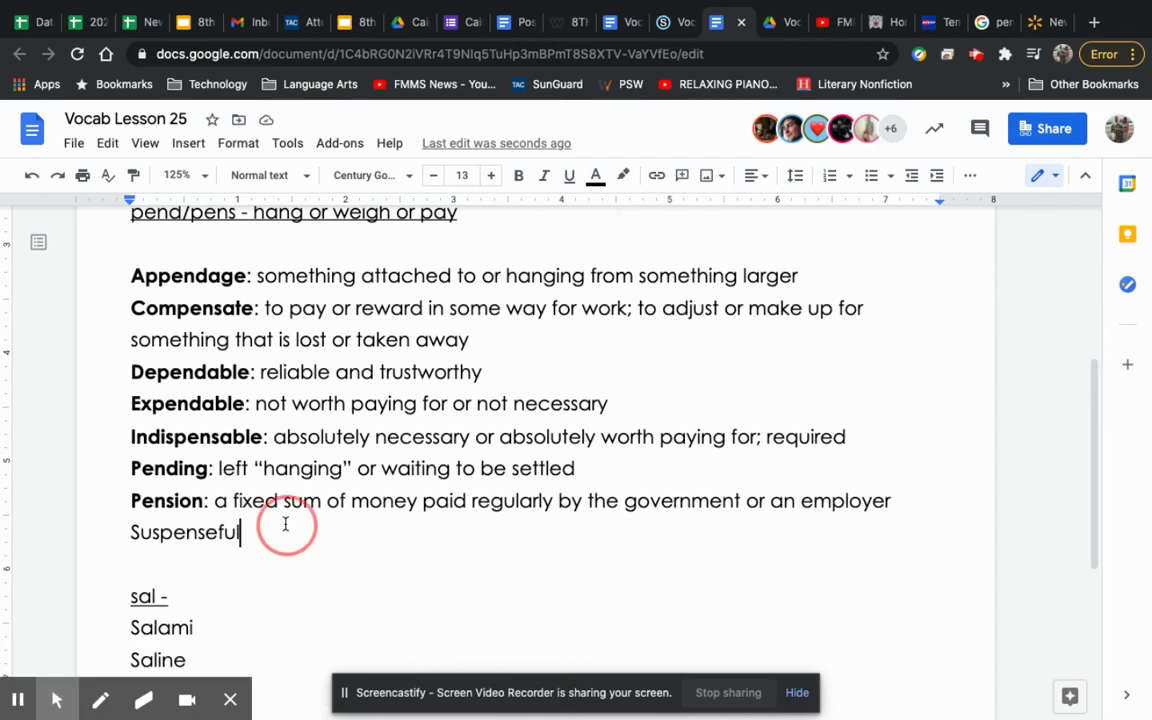
type(": ")
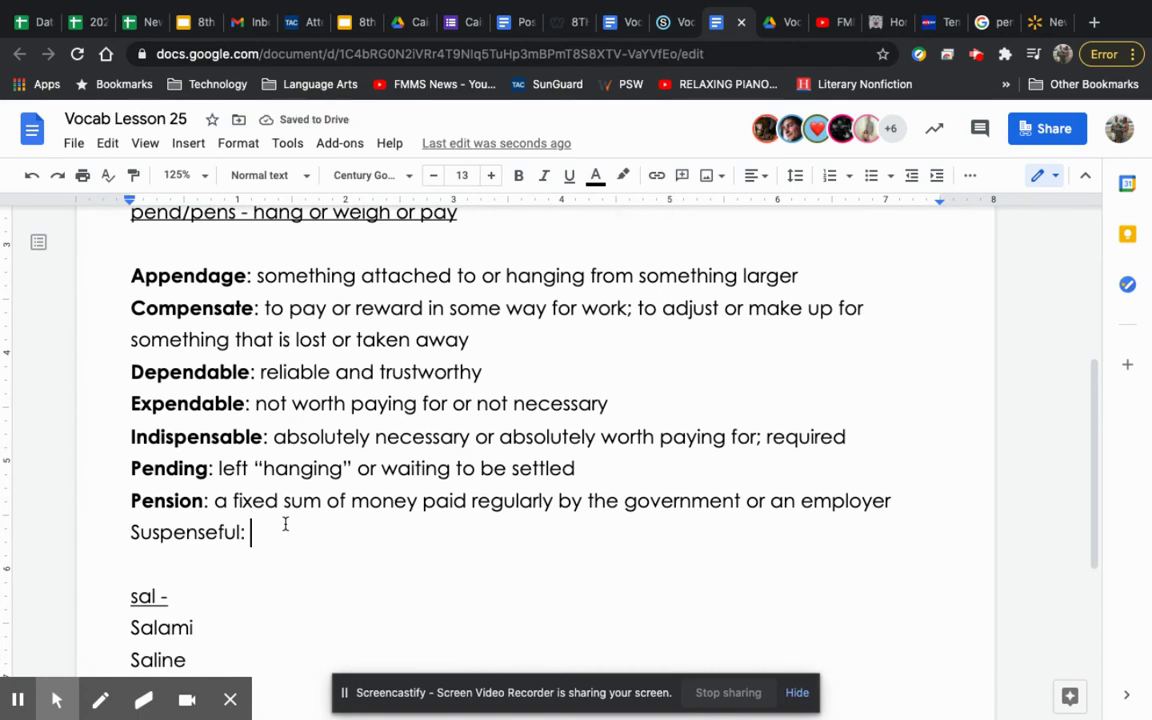
type("full of excitement")
key("BackSpace")
key("BackSpace")
type("tement and anti")
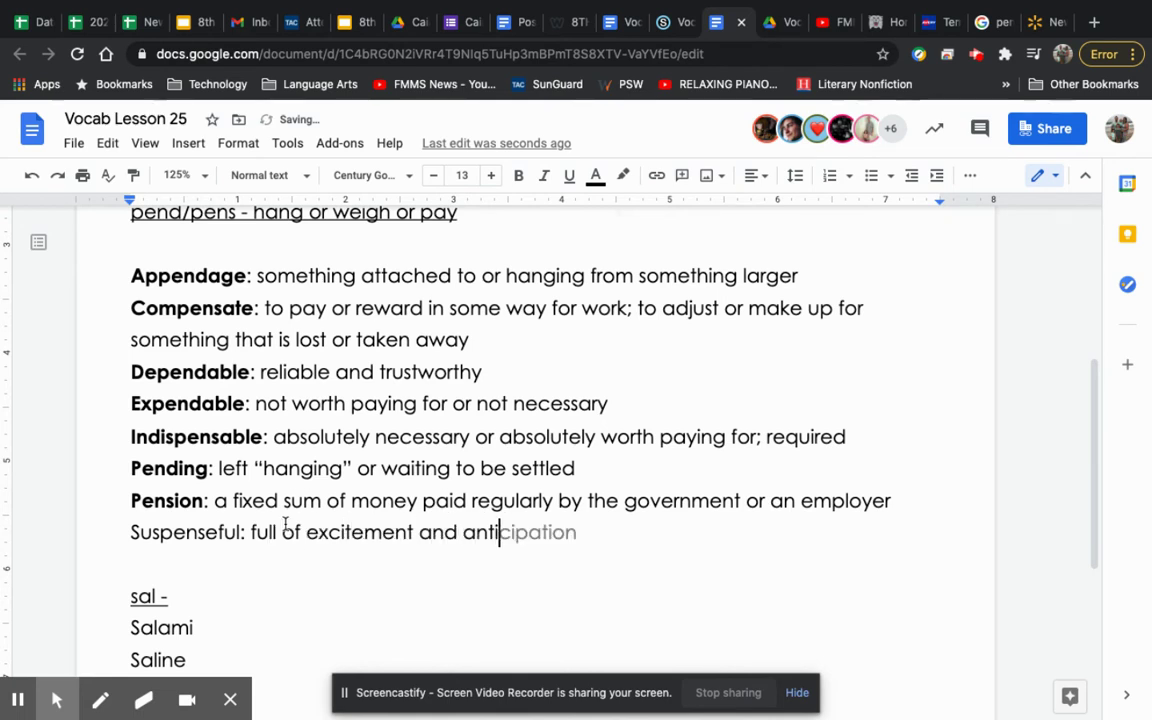
type("cipation, somethi")
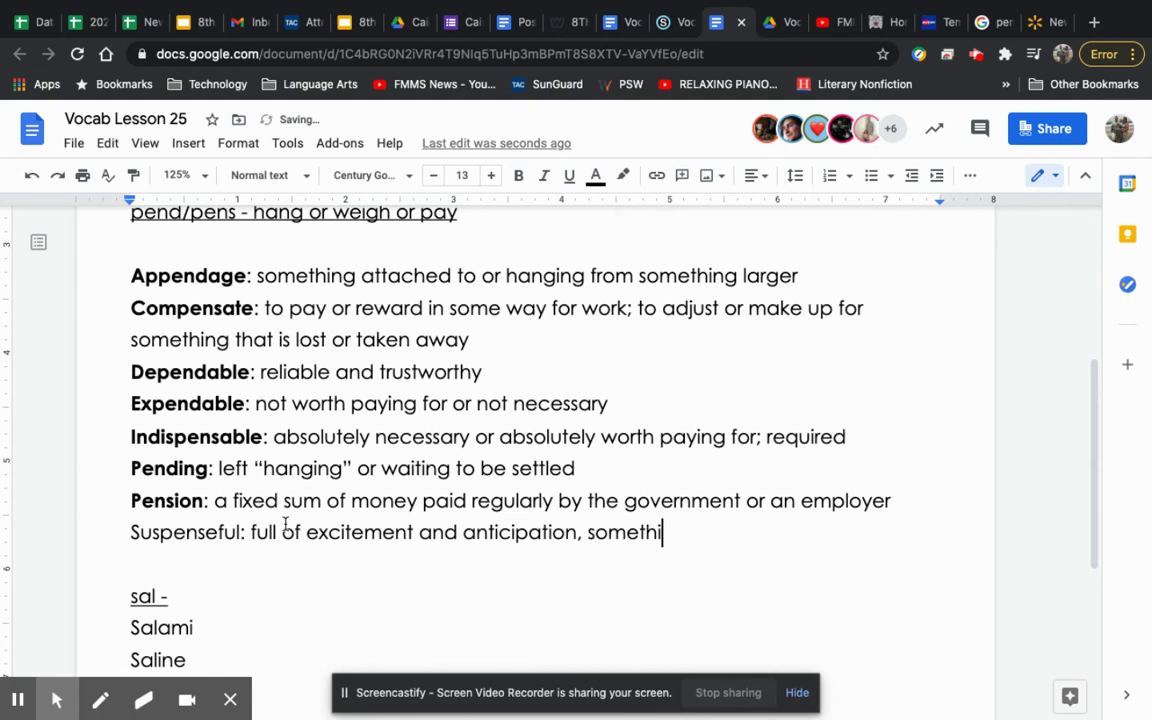
type("ng that keeps you hanging")
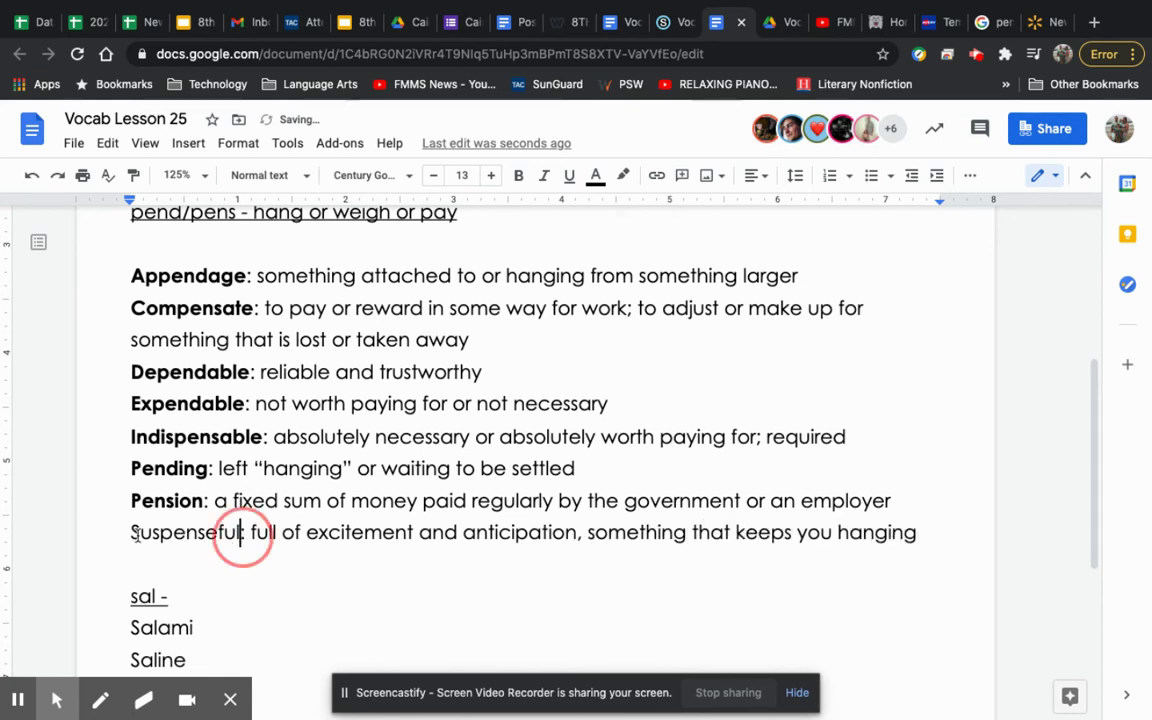
left_click_drag(244, 534, 130, 534)
key("ctrl+b")
Complete the sal root heading so it reads 'sal - salt'.
scroll(148, 545, "down", 1)
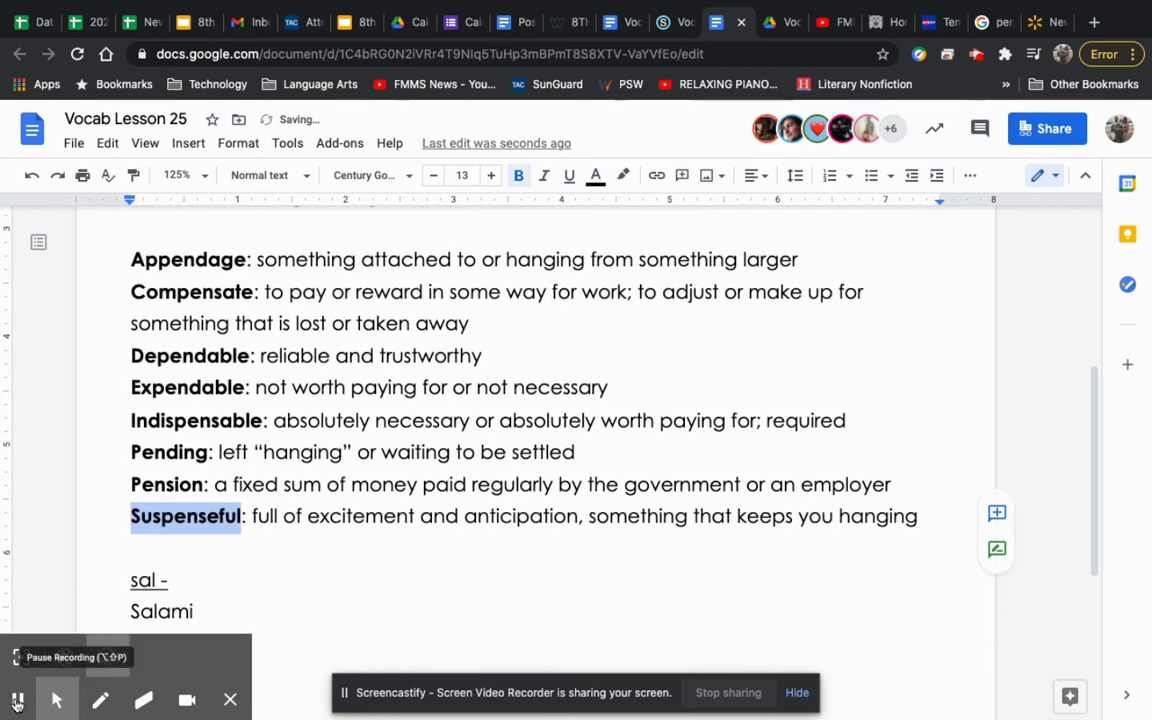
scroll(167, 468, "down", 5)
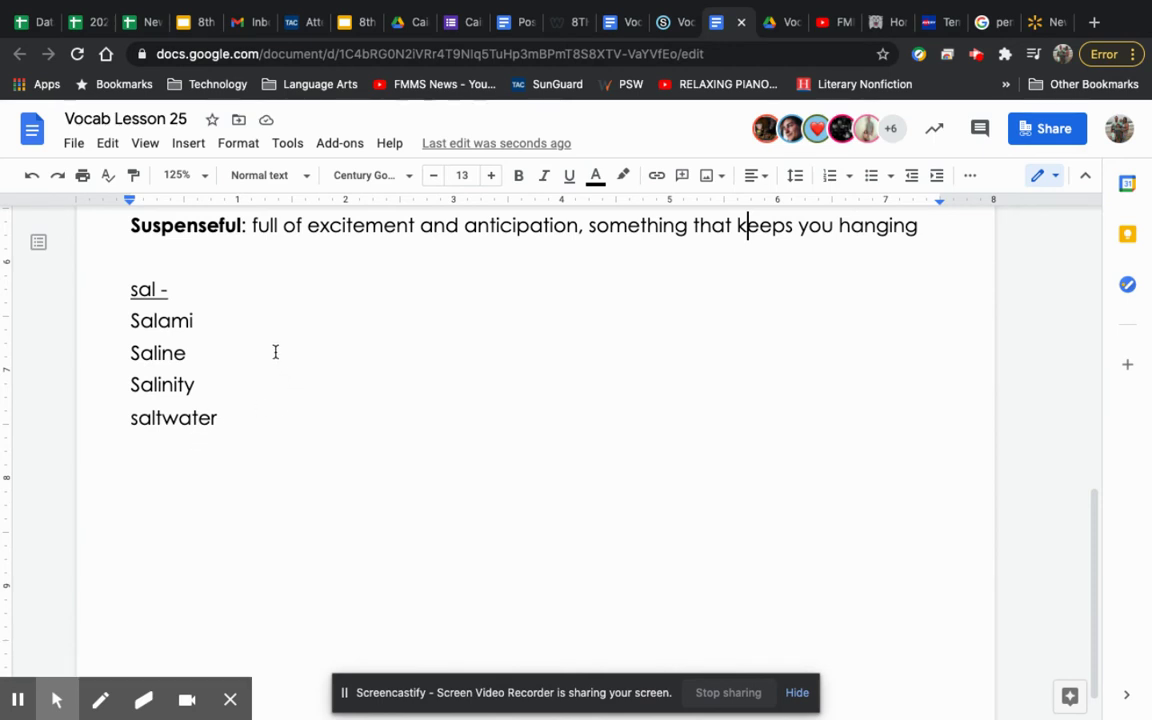
left_click(198, 292)
type("sal")
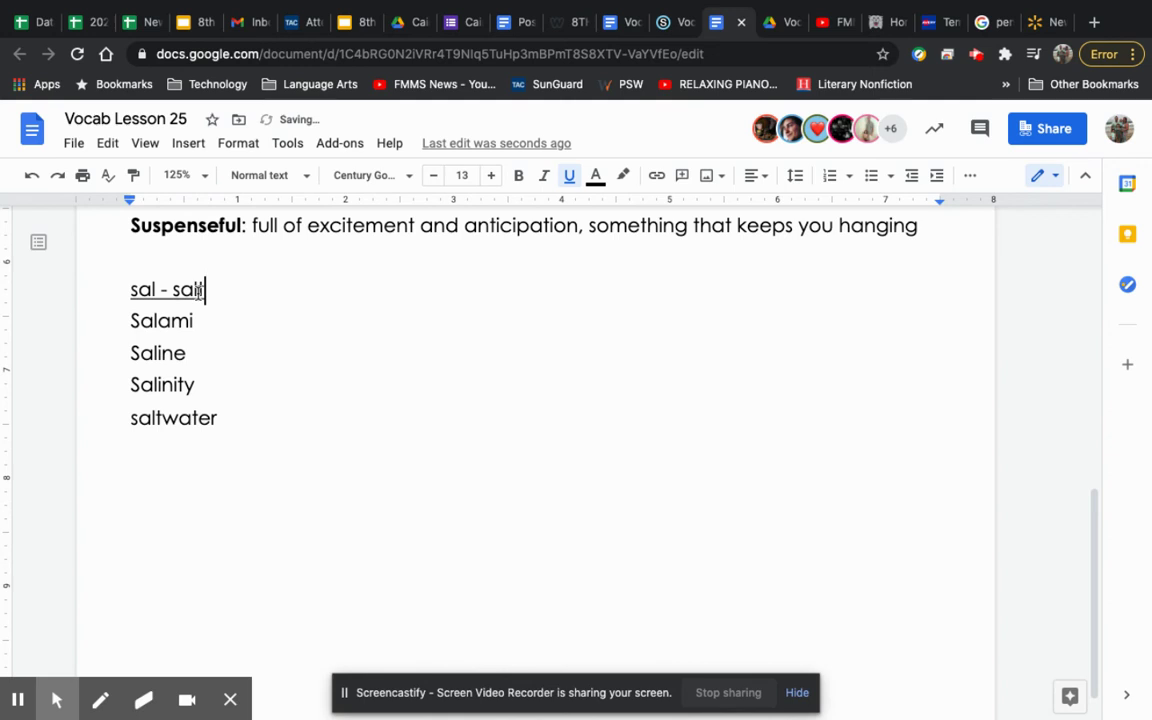
type("t")
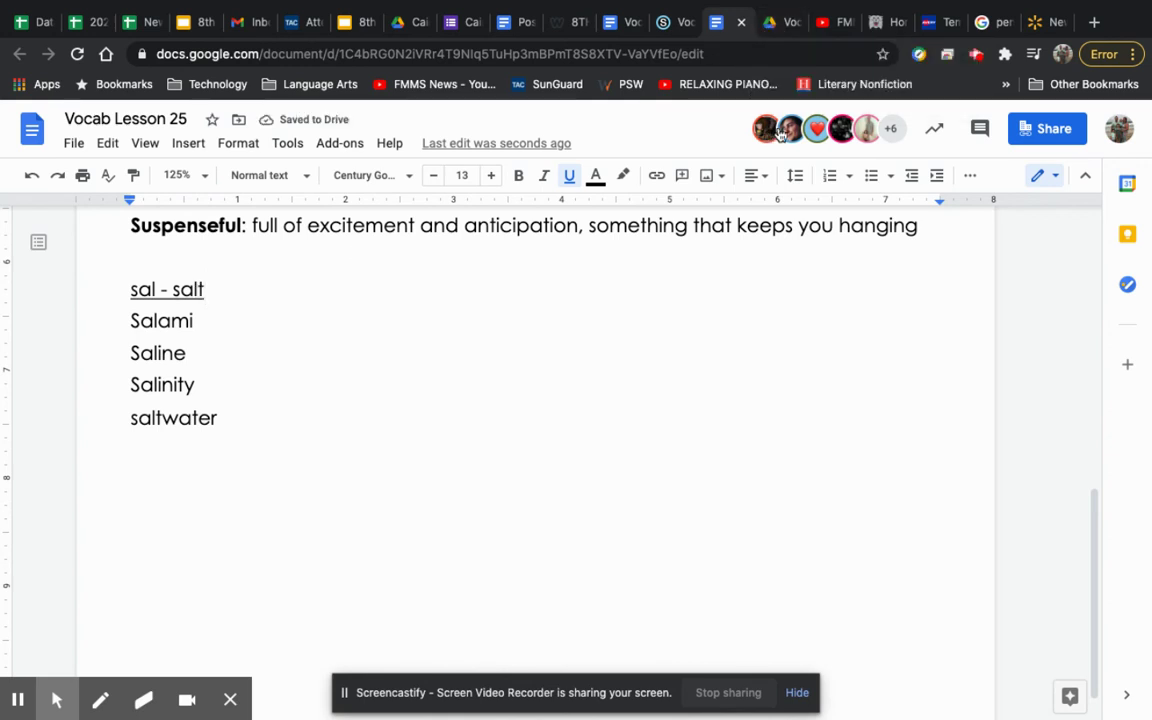
mouse_move(850, 6)
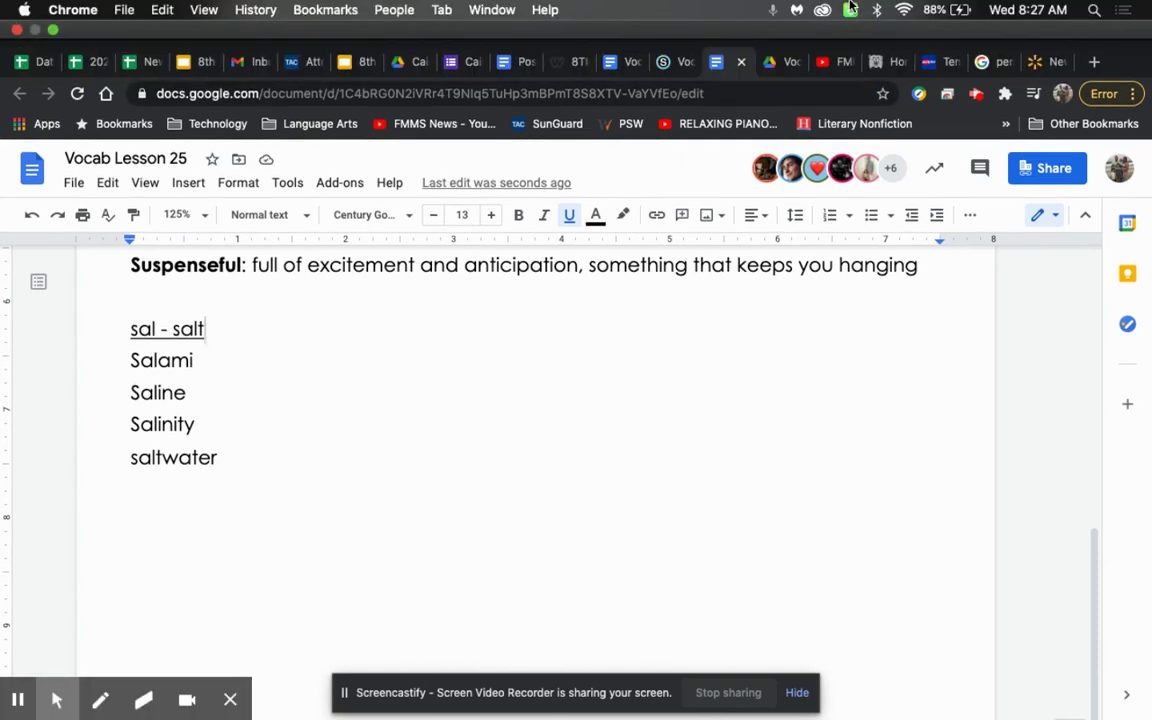
Scroll the lesson PDF past LIST 2 to the Clues to Meaning sentences for saltwater, salinity, salami, saline.
left_click(785, 64)
scroll(720, 437, "down", 5)
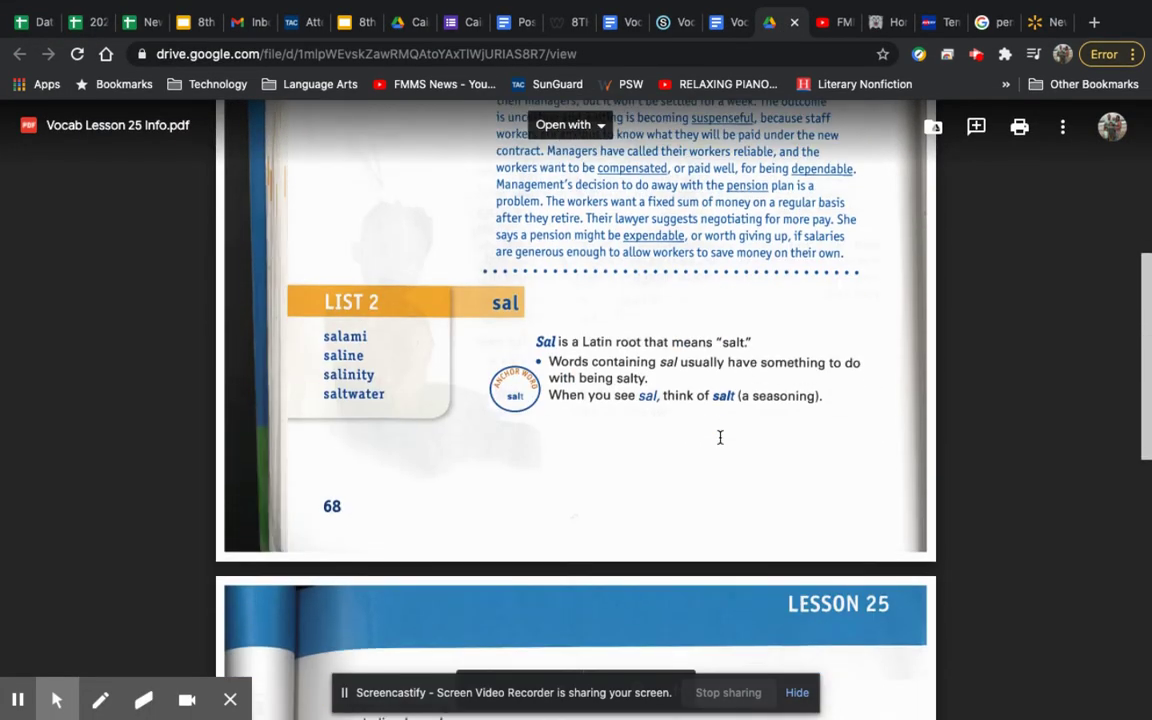
scroll(720, 437, "down", 5)
scroll(720, 437, "up", 3)
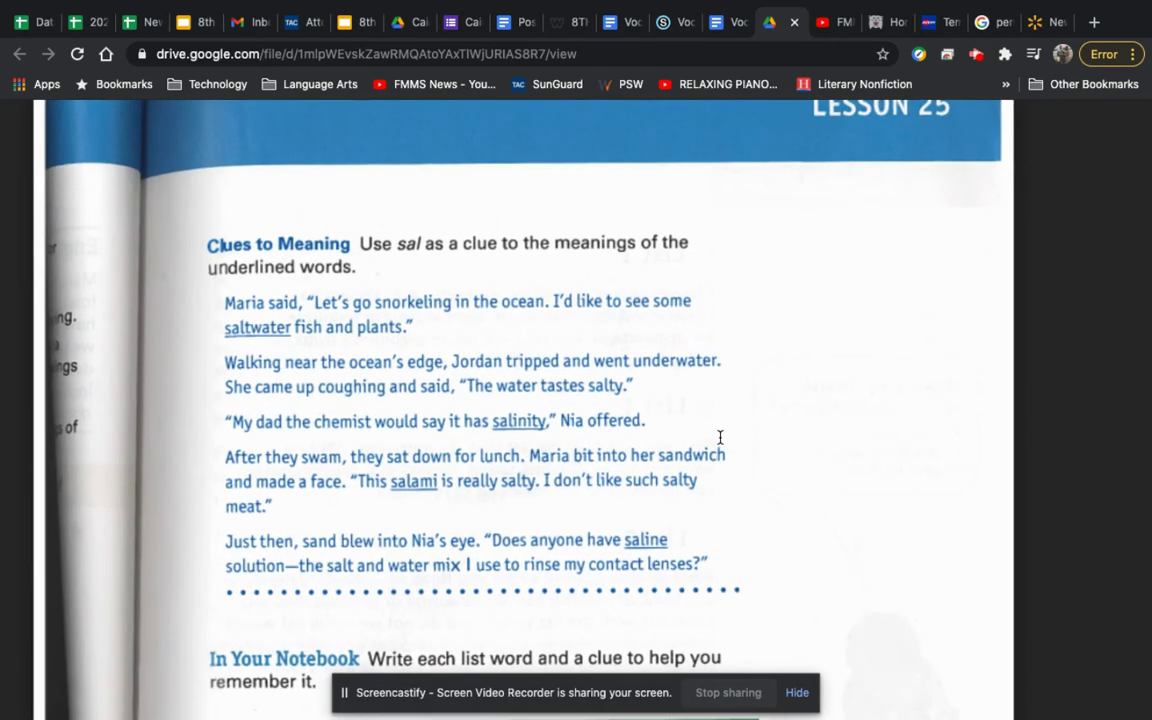
scroll(720, 437, "left", 2)
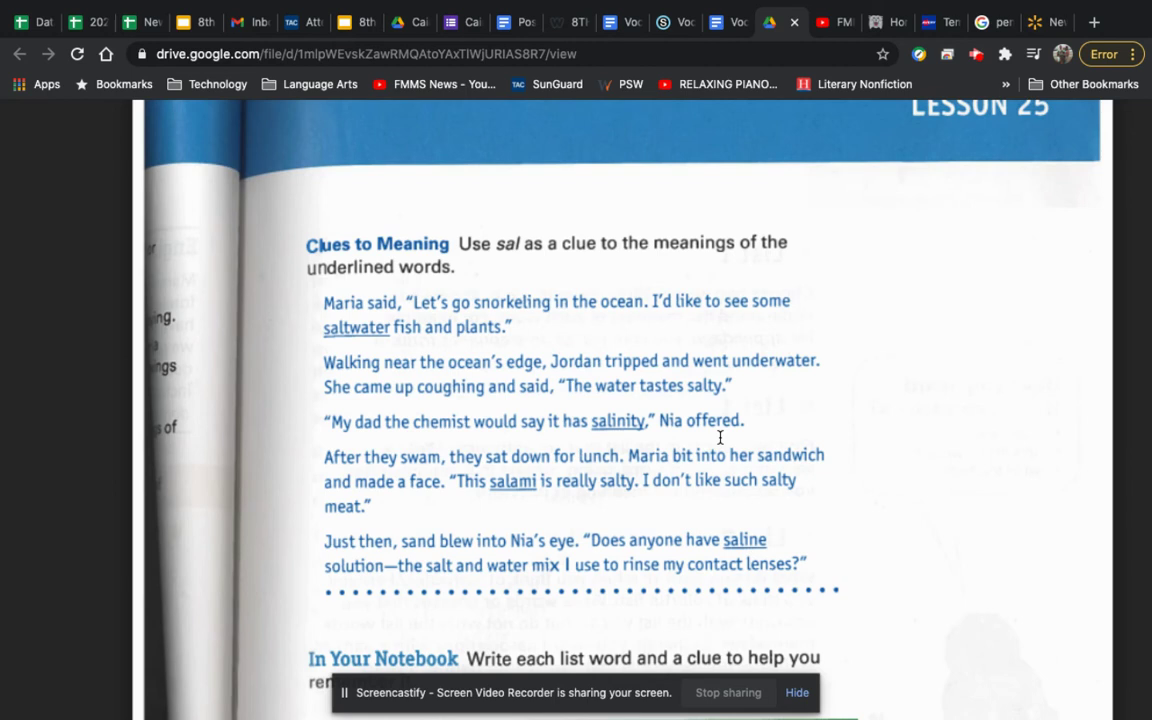
scroll(720, 437, "down", 1)
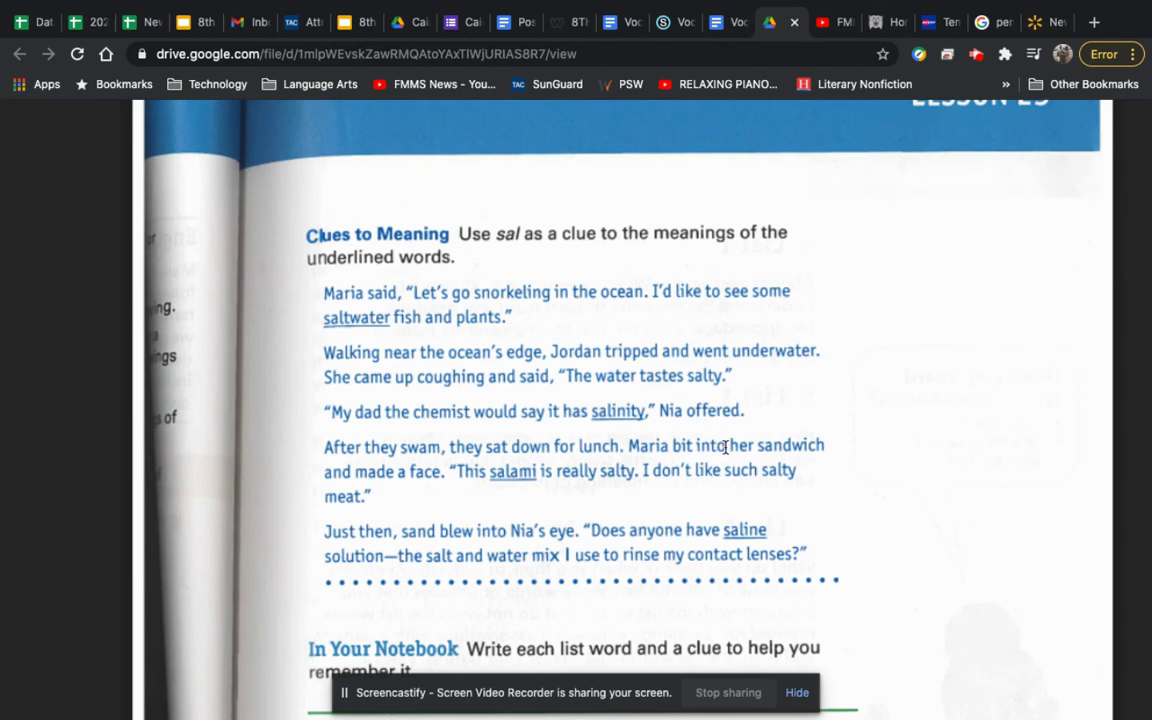
scroll(725, 448, "down", 1)
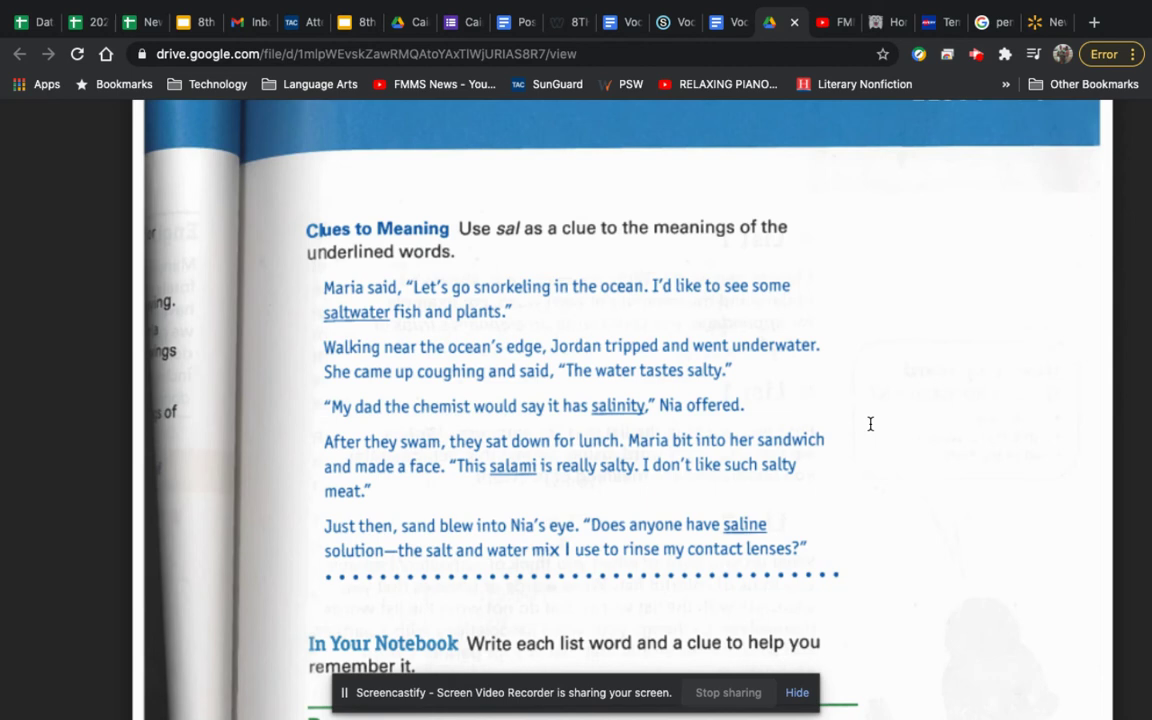
Define Salami as 'salty meat' and make the word bold.
left_click(731, 30)
left_click(283, 313)
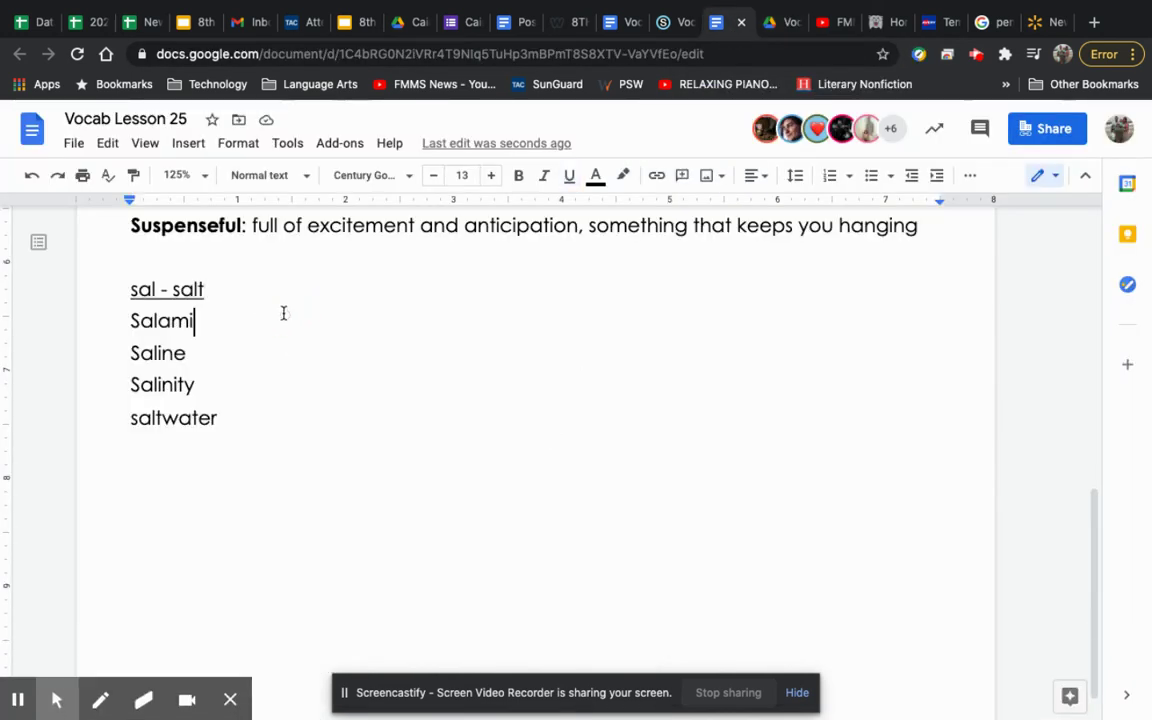
type(": salty me")
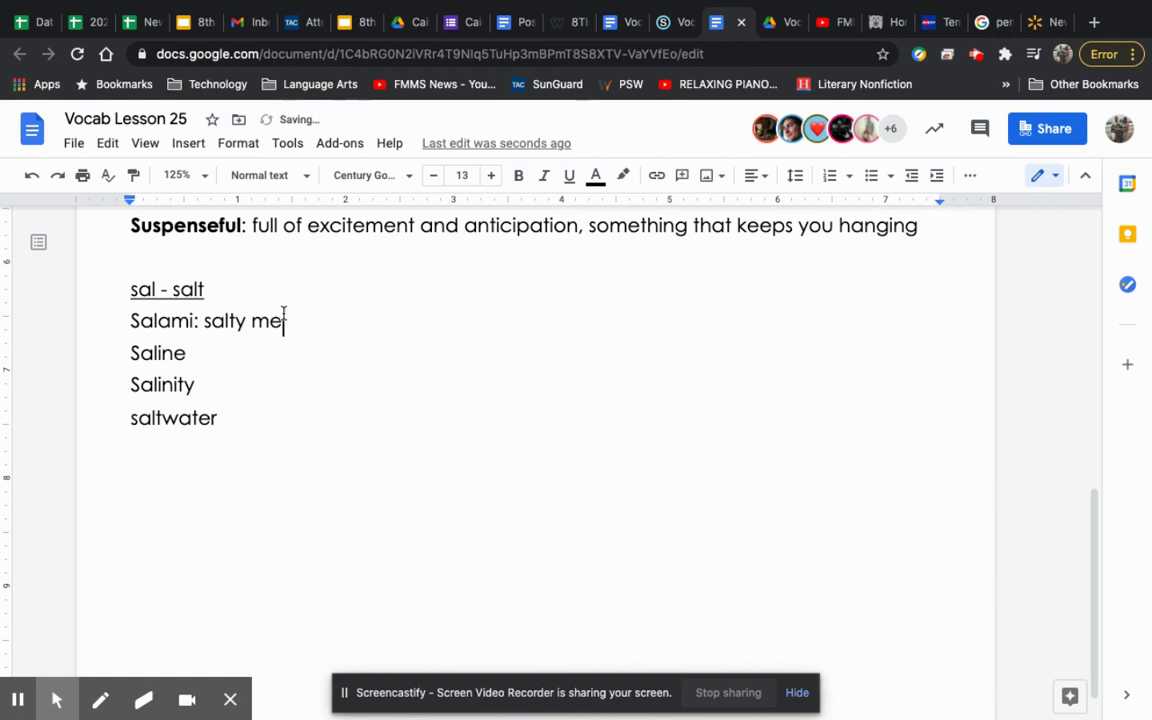
type("at")
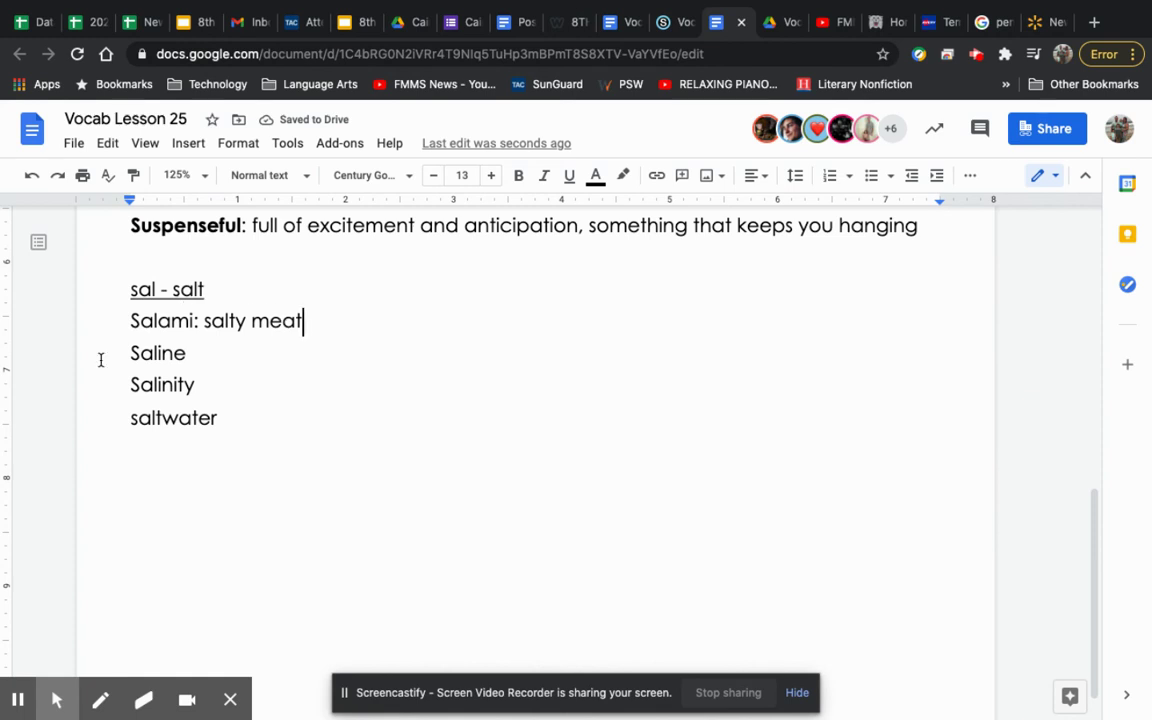
key("Home")
key("ctrl+shift+Right")
key("ctrl+b")
Define Saline as 'of salt, like salt or salty' and make the word bold.
key("Down")
key("End")
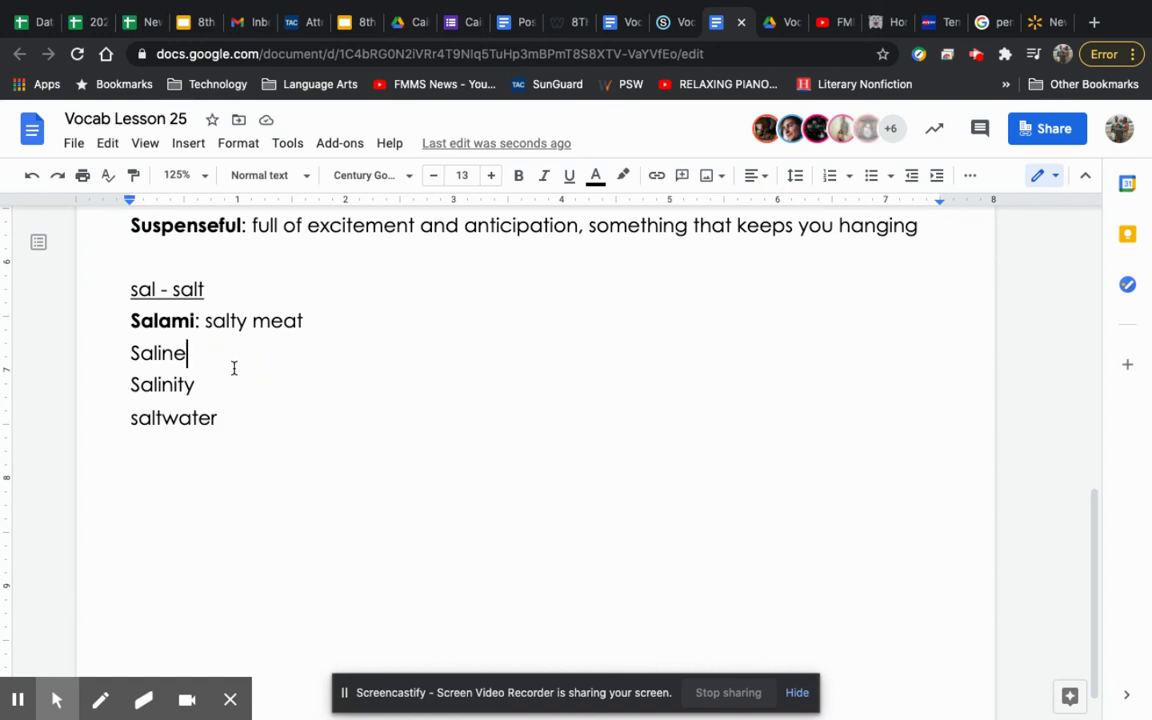
type(": of salt, like sal")
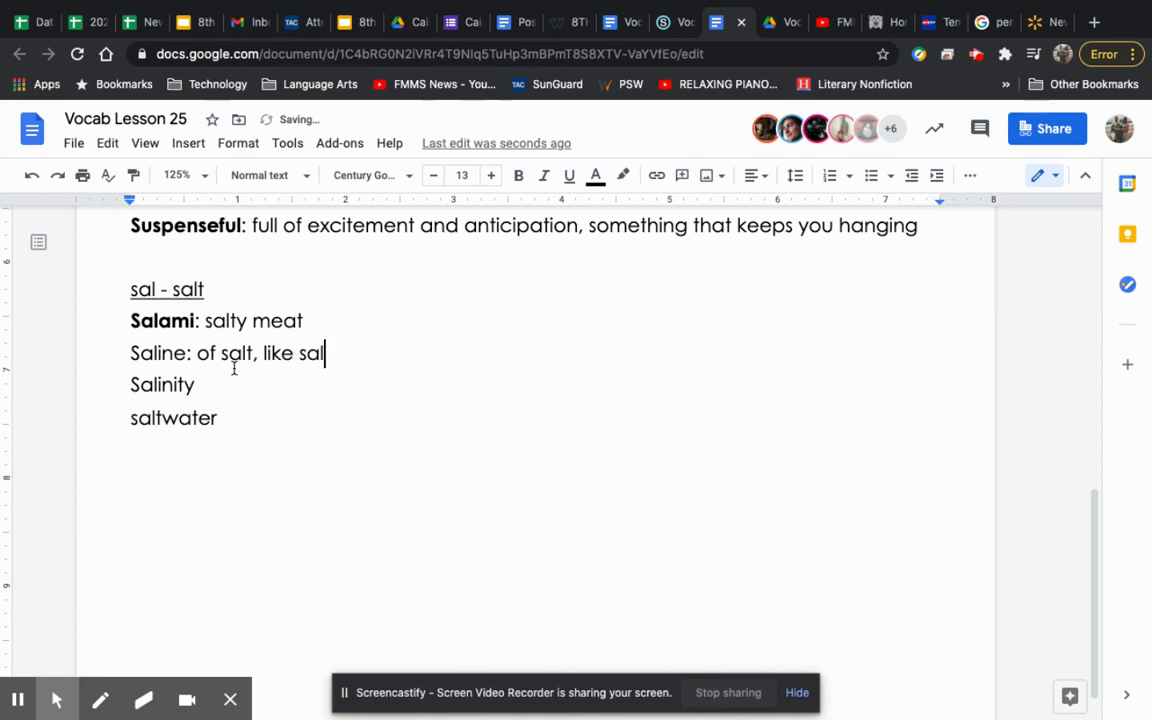
type("t or salty")
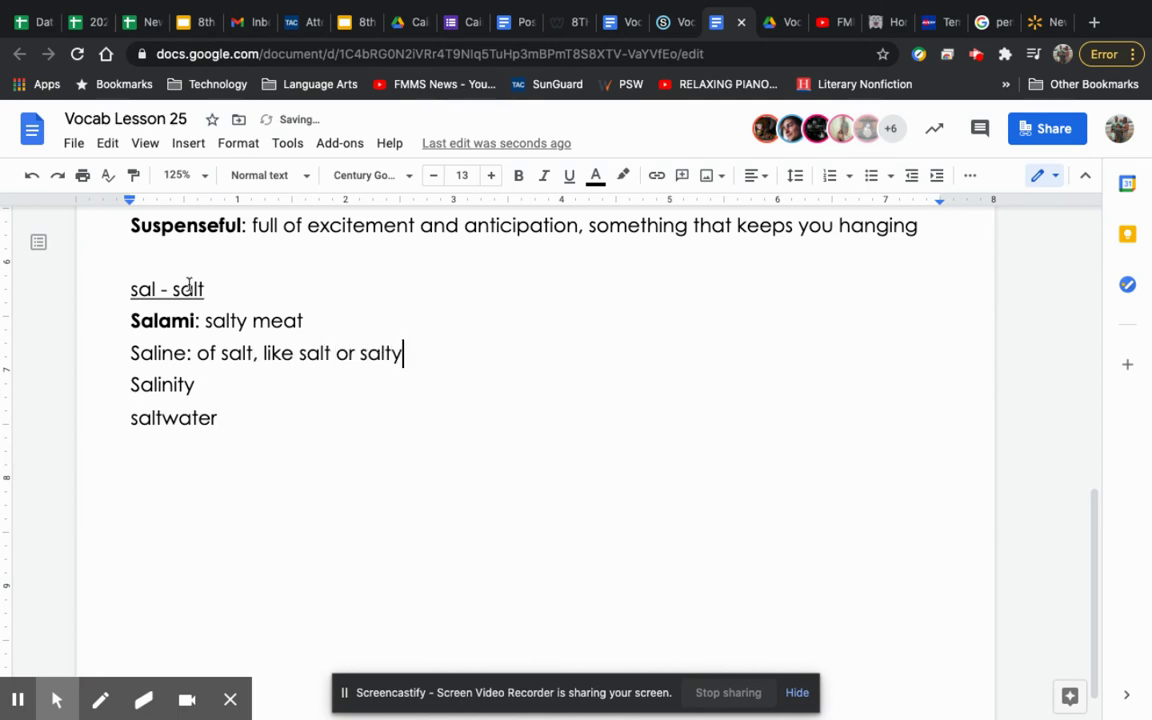
left_click_drag(186, 353, 133, 352)
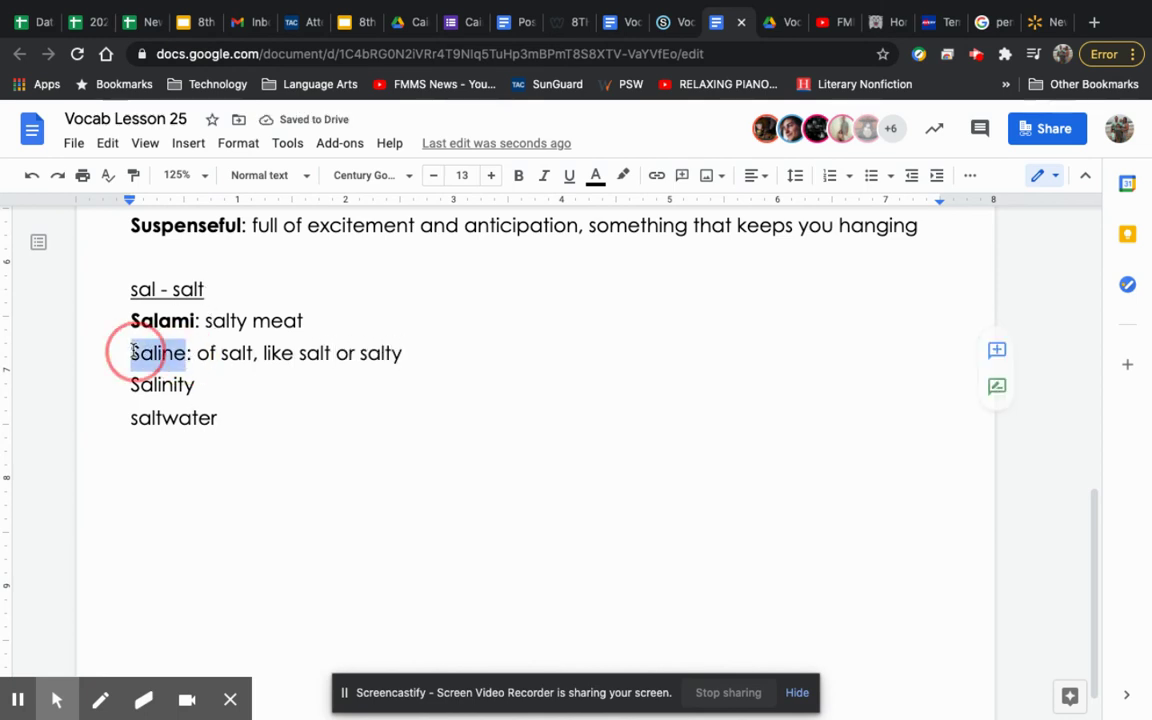
key("super+b")
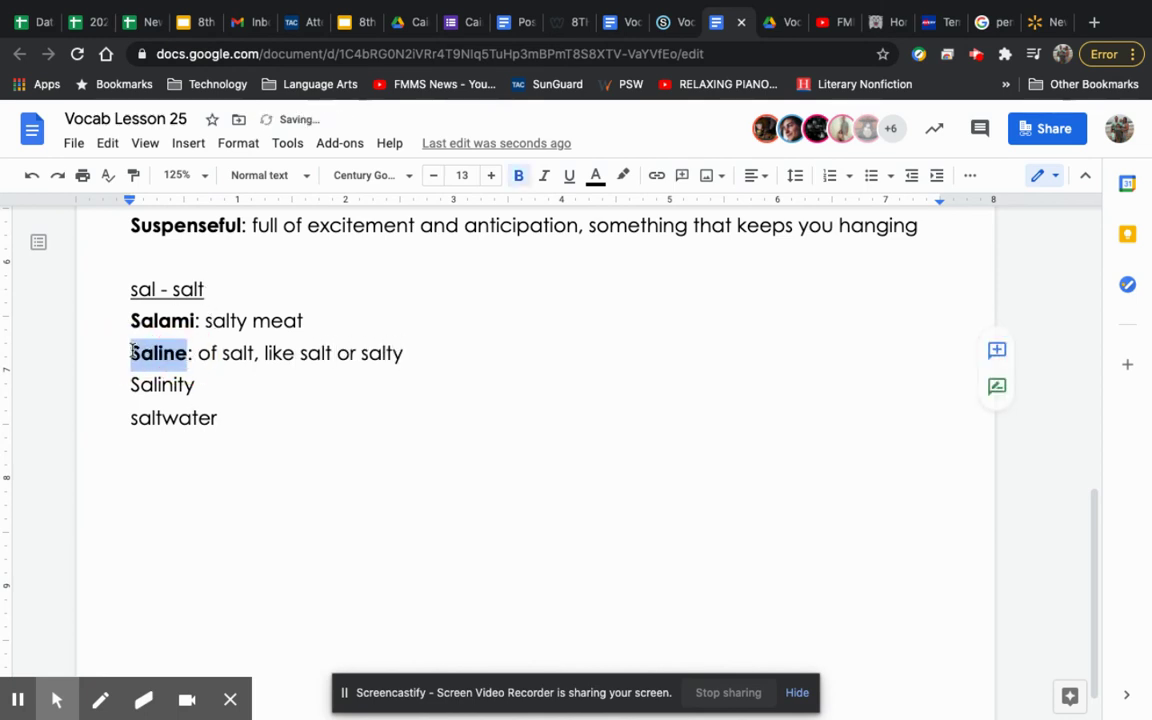
left_click(18, 698)
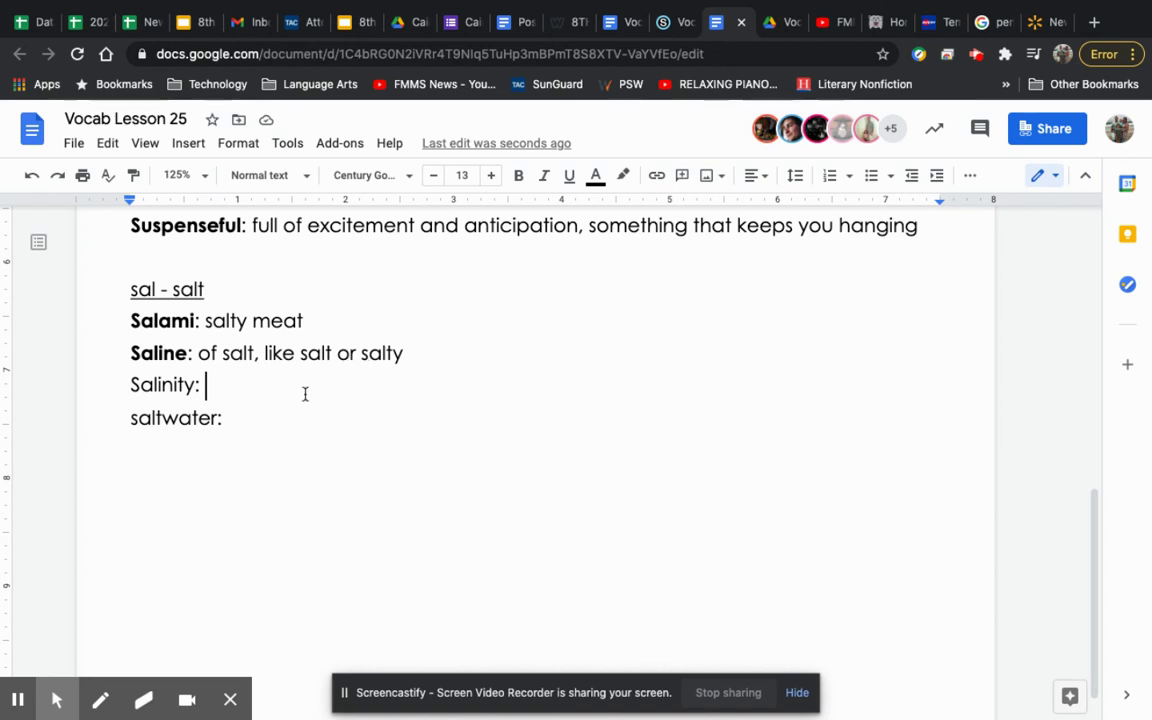
Define Salinity as 'the proportion of salt in a solution'.
type("the propr")
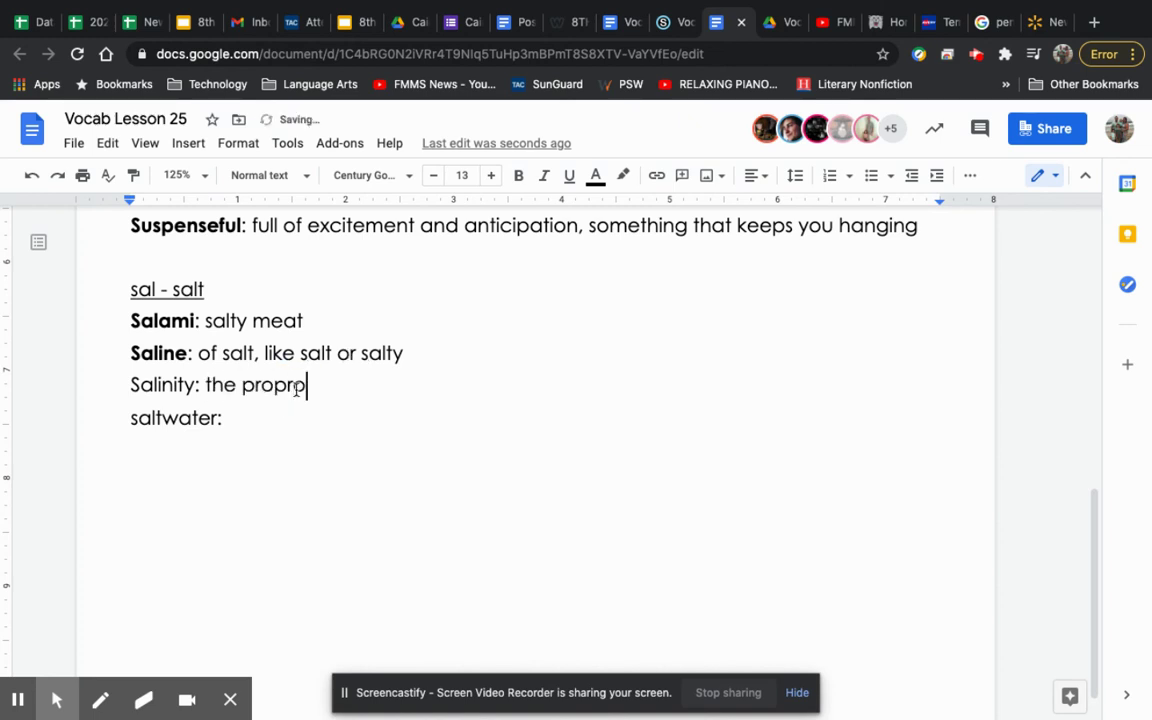
key("BackSpace")
type("ortion")
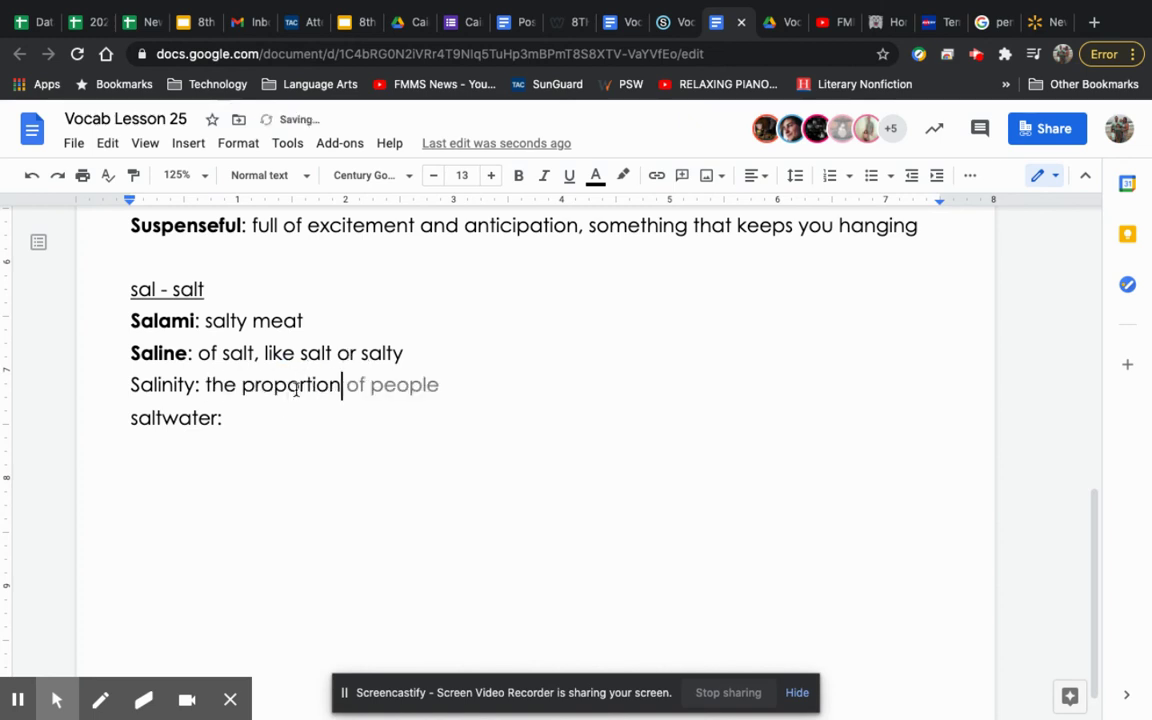
type(" of salt in a solu")
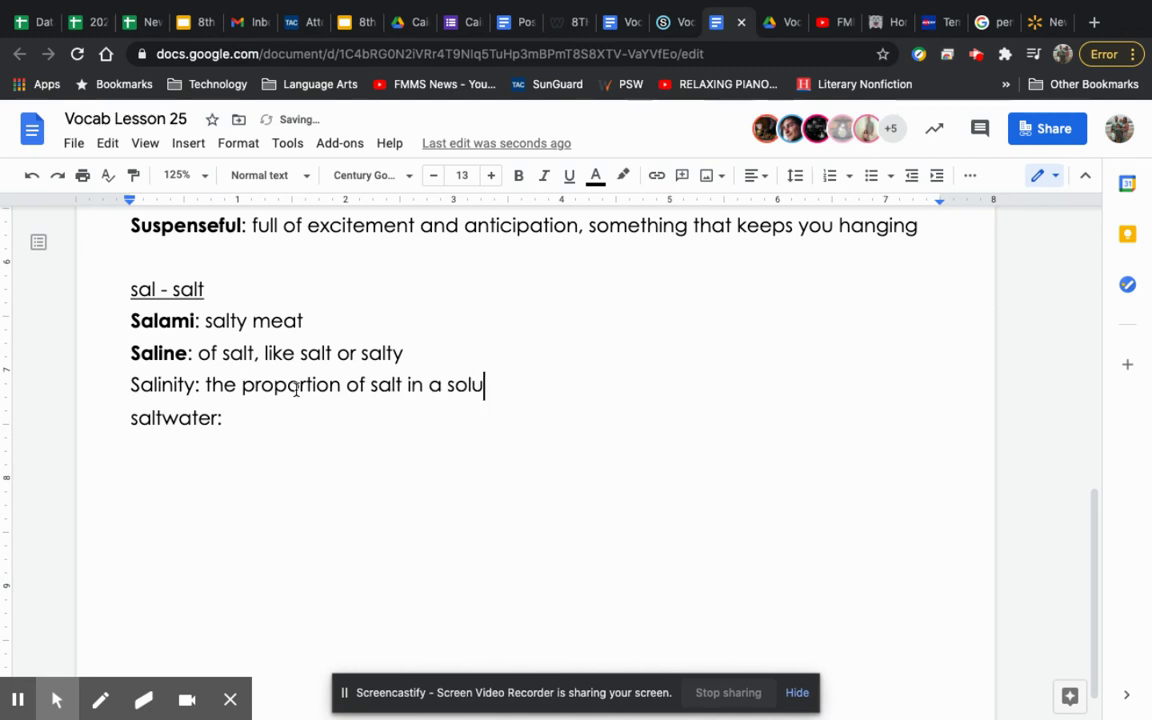
type("tion")
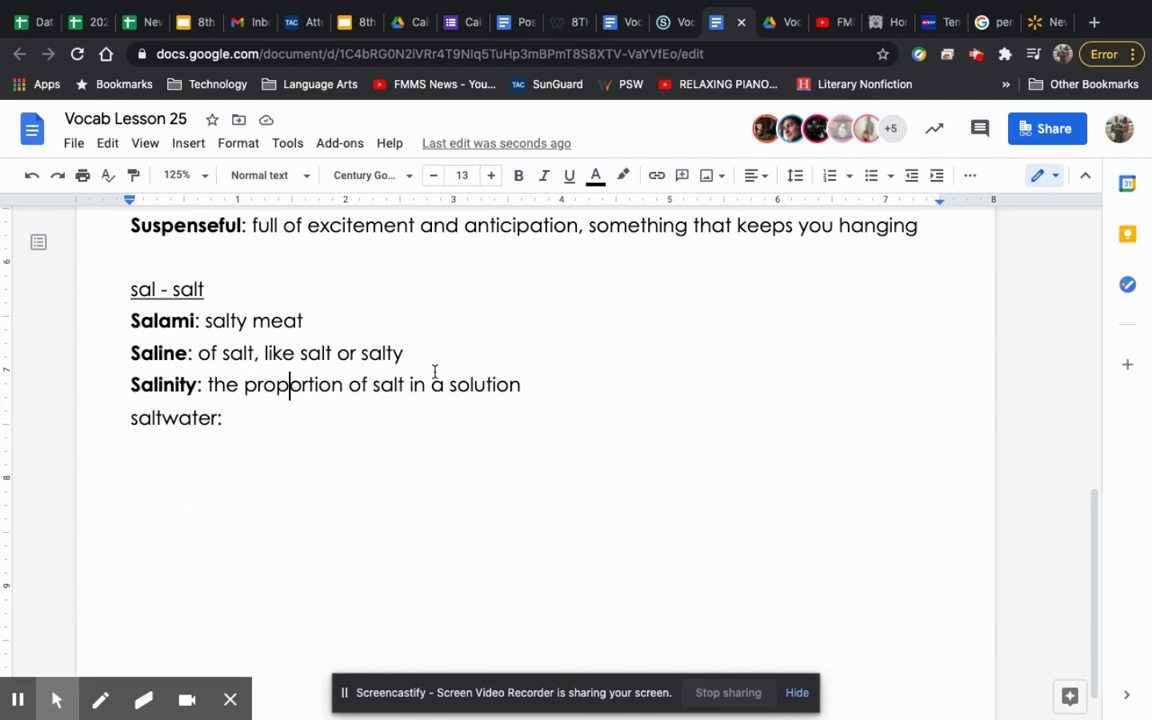
Define saltwater as 'made up of salt and water'.
left_click(283, 427)
type("ma")
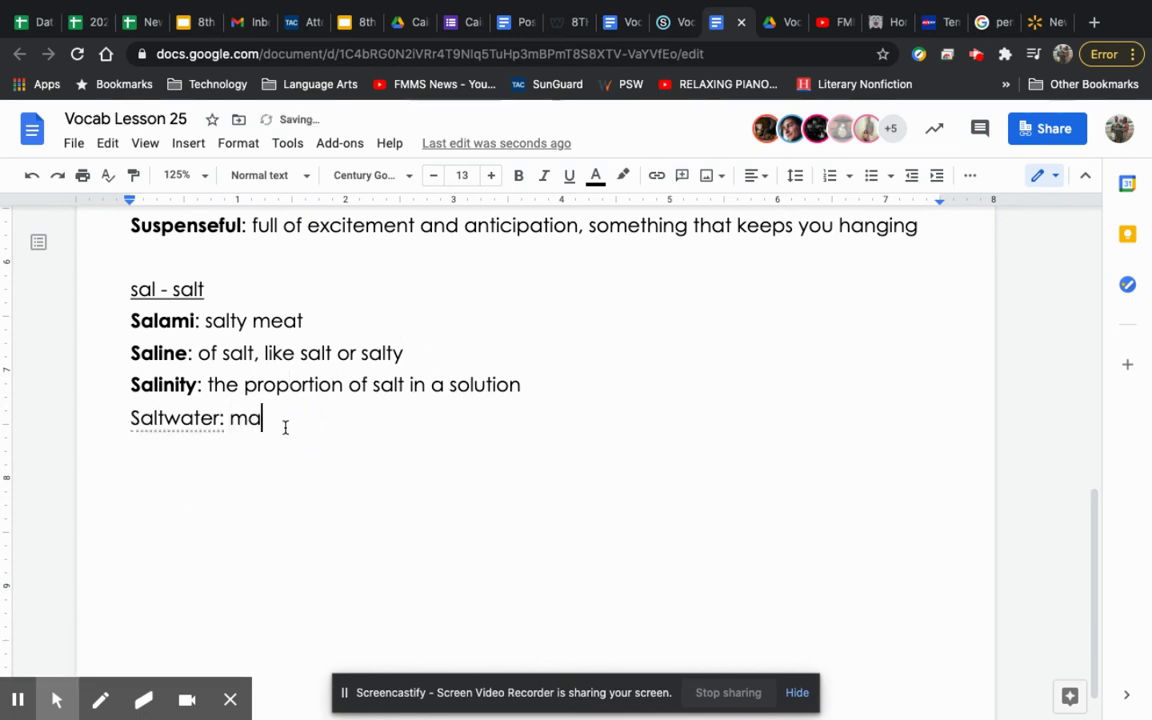
type("de up of stalt")
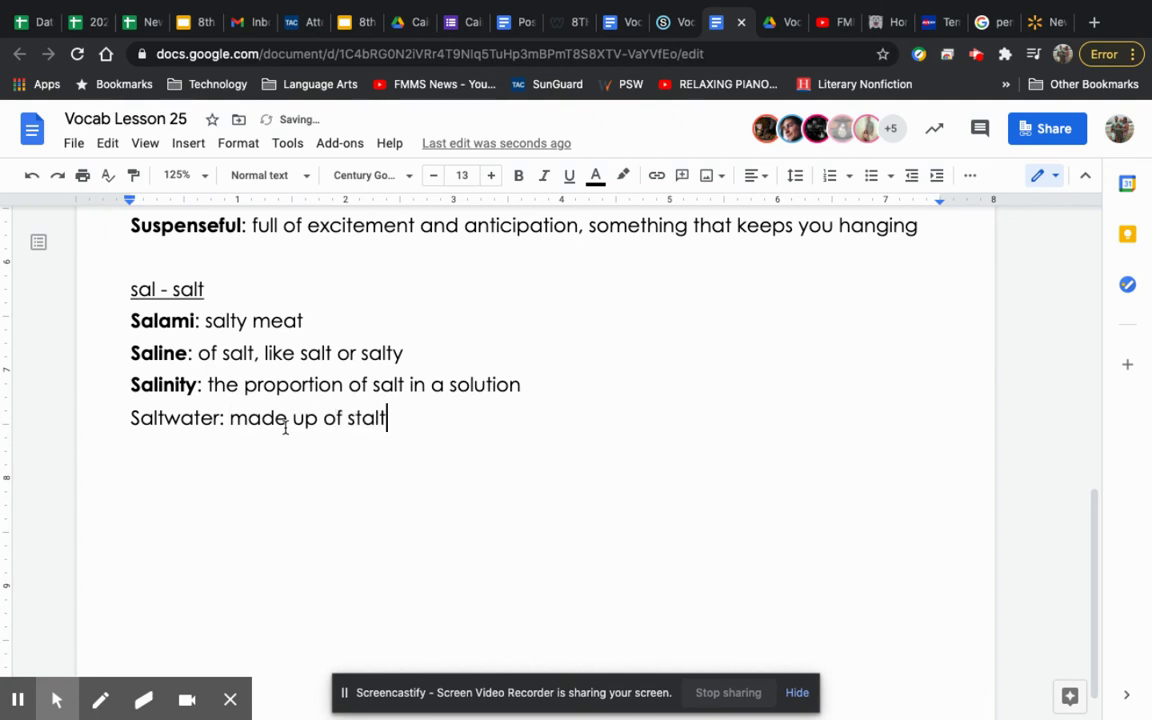
key("BackSpace")
key("BackSpace")
key("BackSpace")
key("BackSpace")
type("alt and")
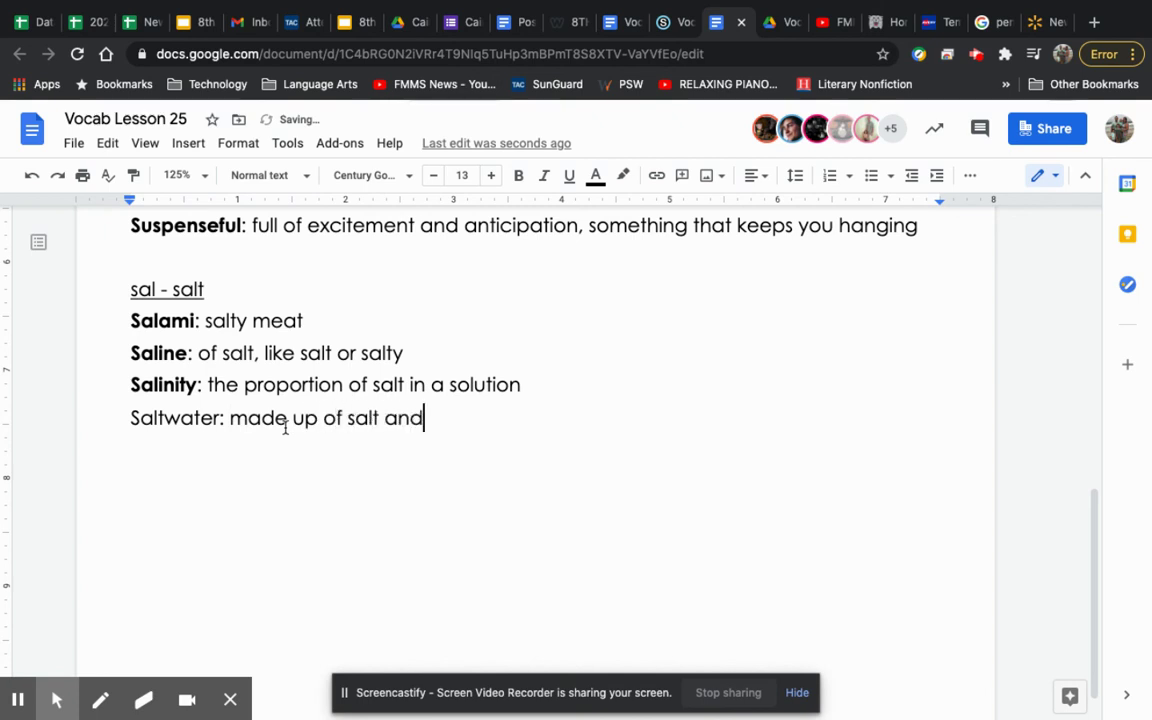
type(" water")
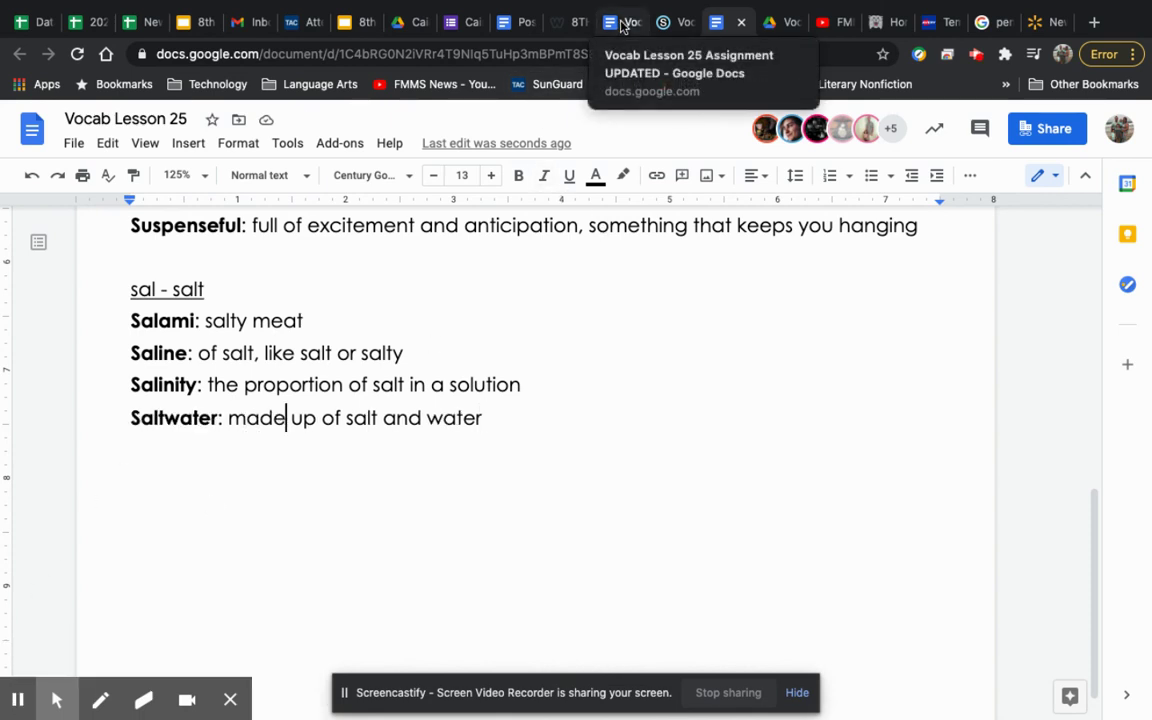
Switch to Vocab Lesson 25 Assignment UPDATED and scroll through its pend and sal root tables.
left_click(622, 24)
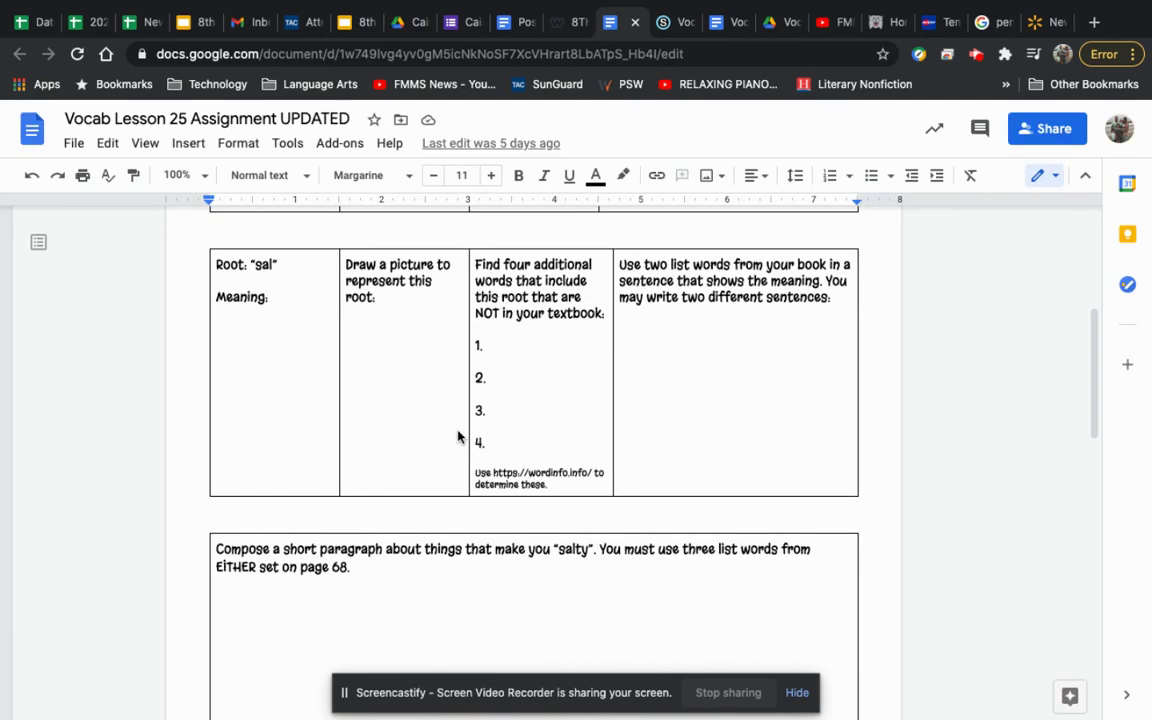
scroll(458, 436, "up", 5)
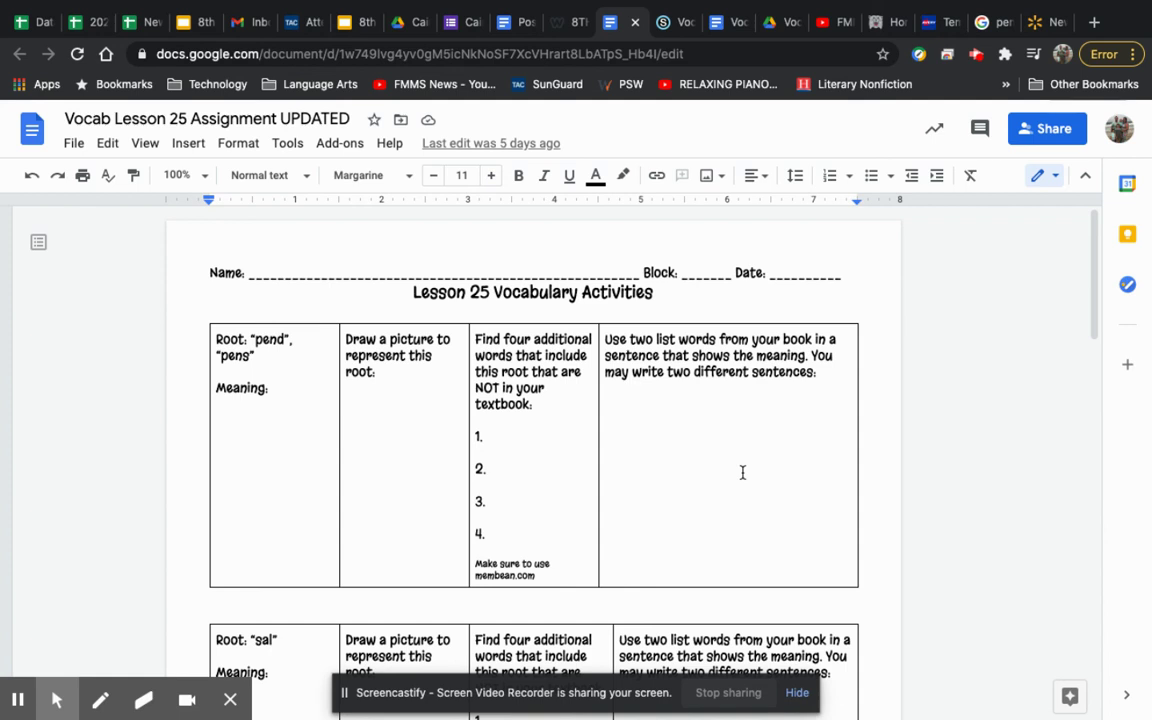
scroll(742, 472, "down", 5)
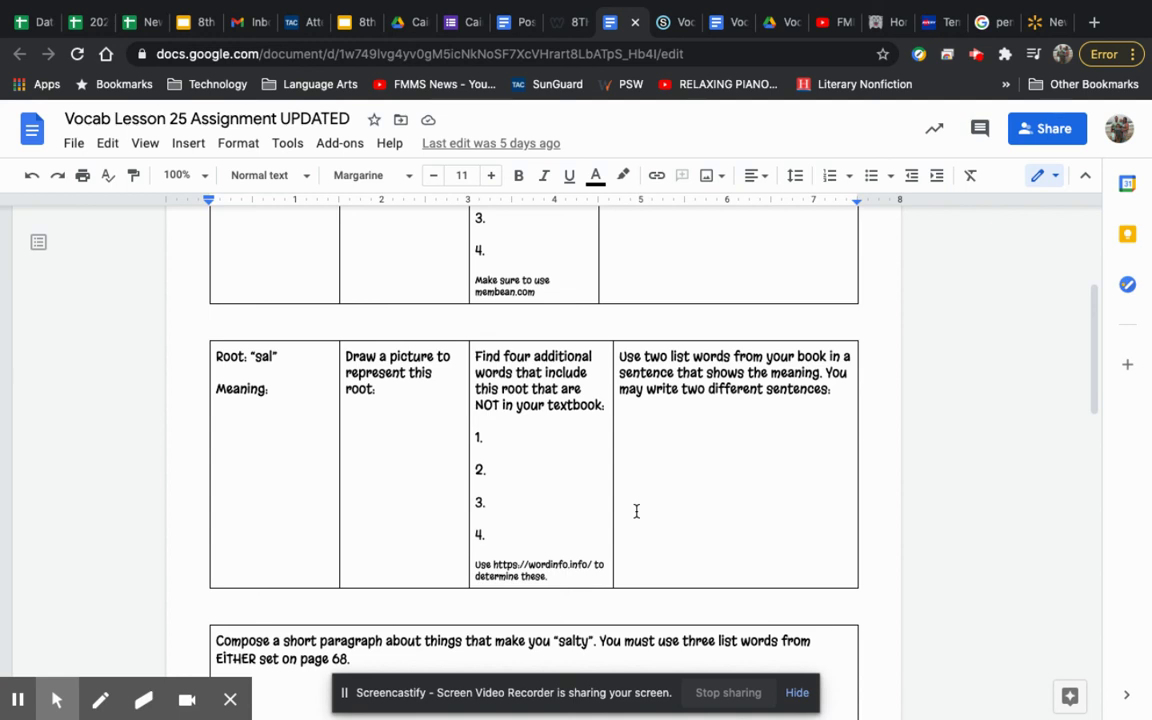
scroll(636, 511, "down", 5)
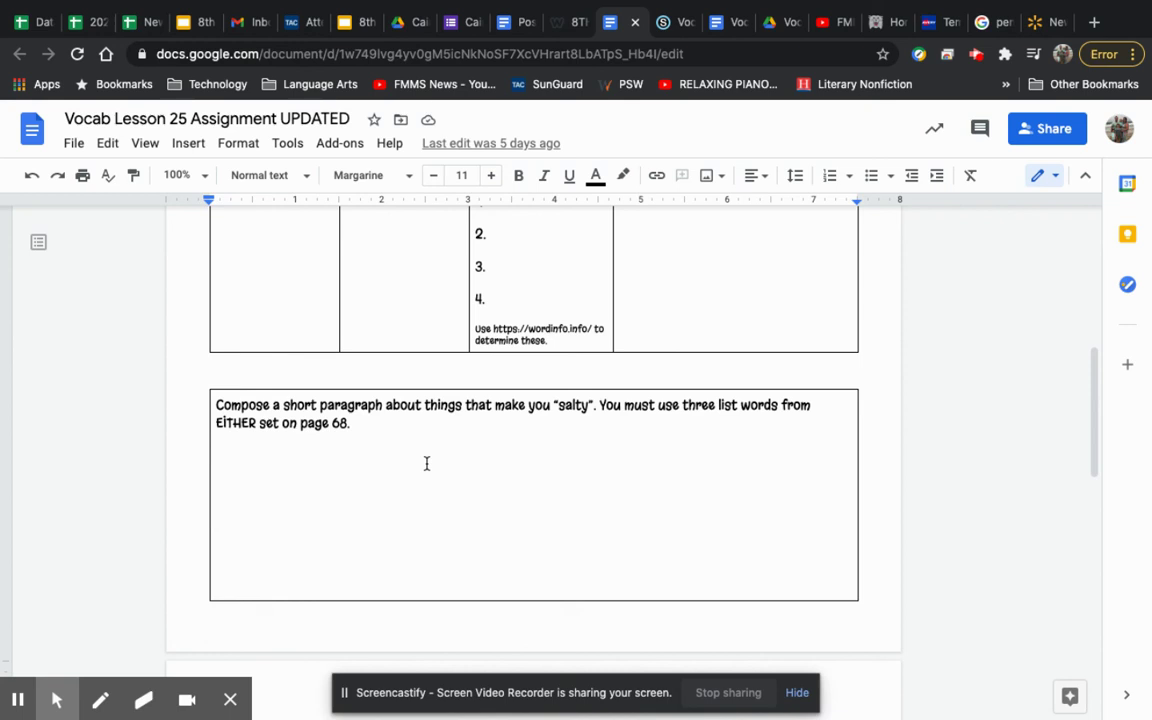
mouse_move(18, 697)
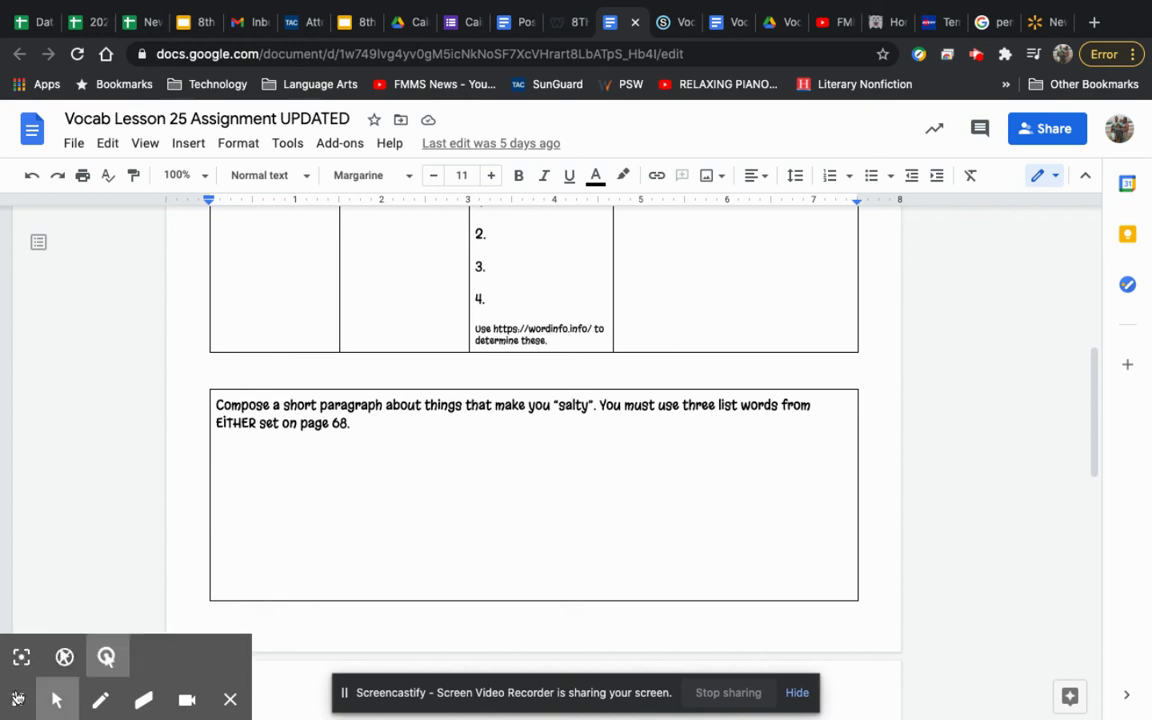